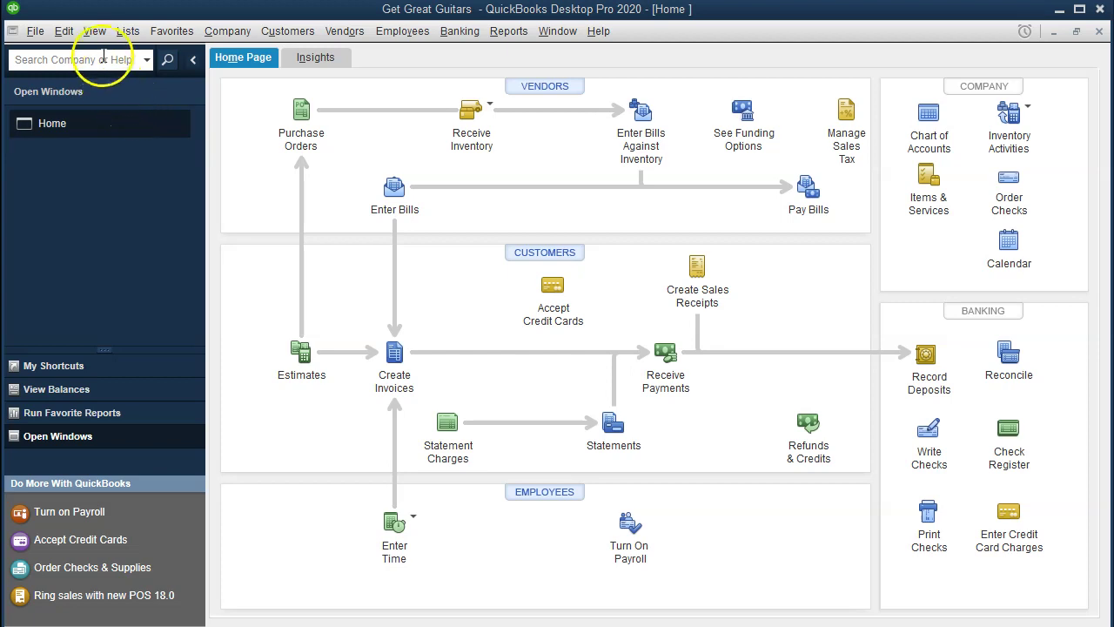
pyautogui.click(94, 31)
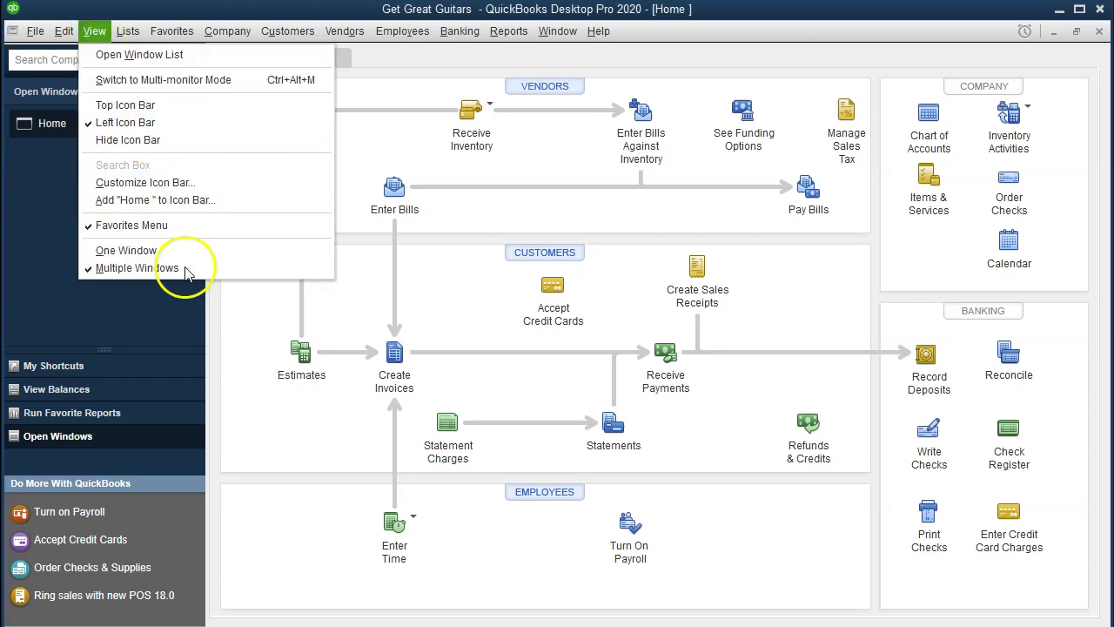
pyautogui.click(254, 465)
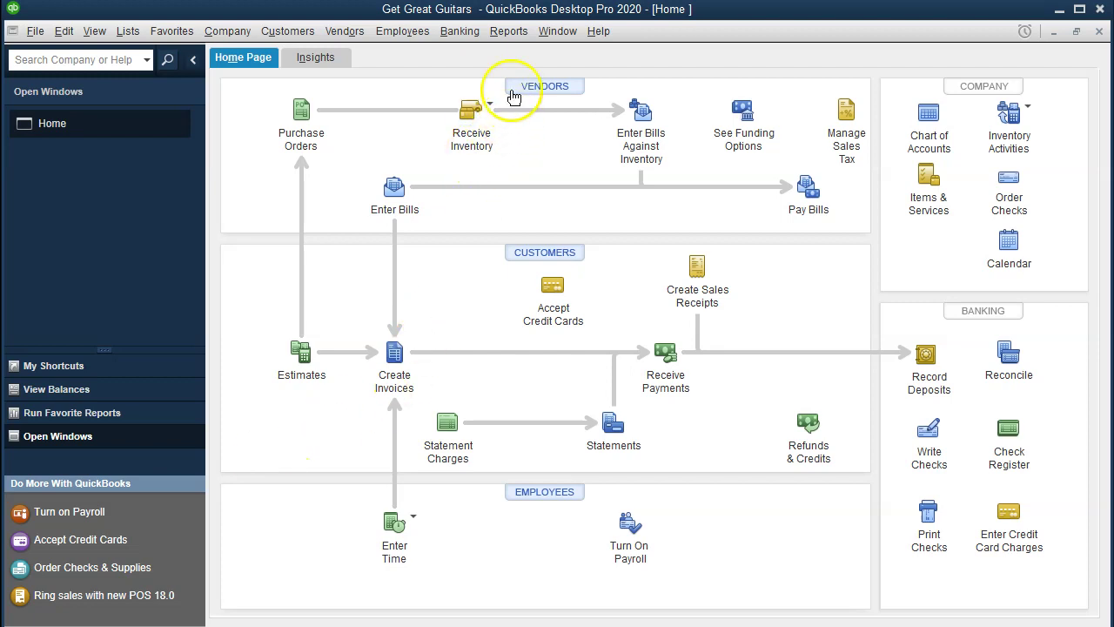
# Step: Open the standard Balance Sheet report from the company and financial reports
pyautogui.click(508, 31)
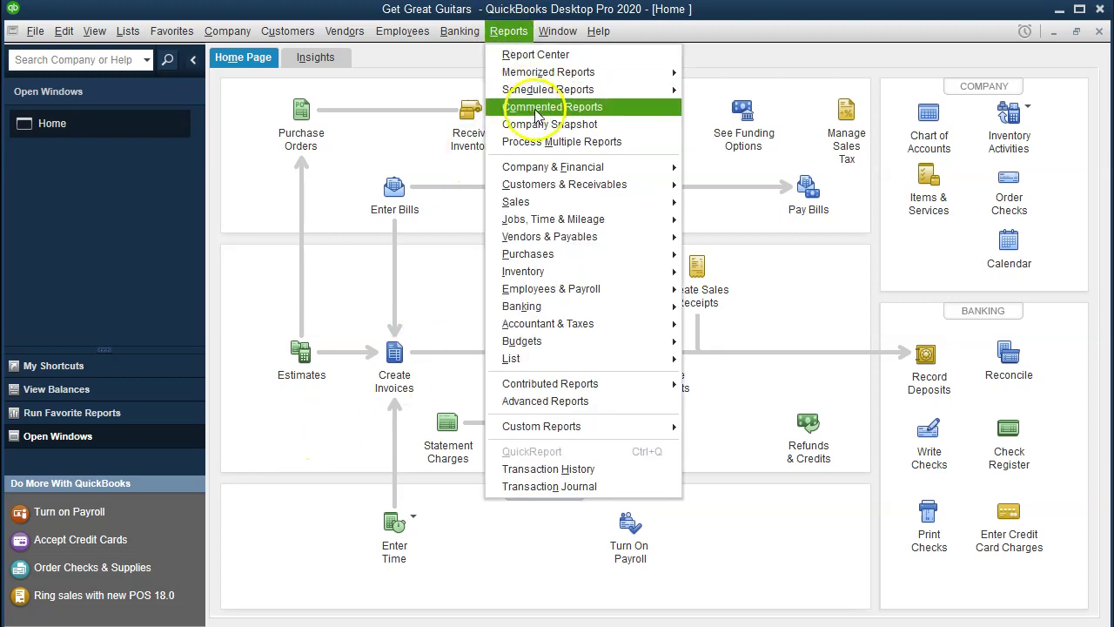
pyautogui.moveTo(639, 167)
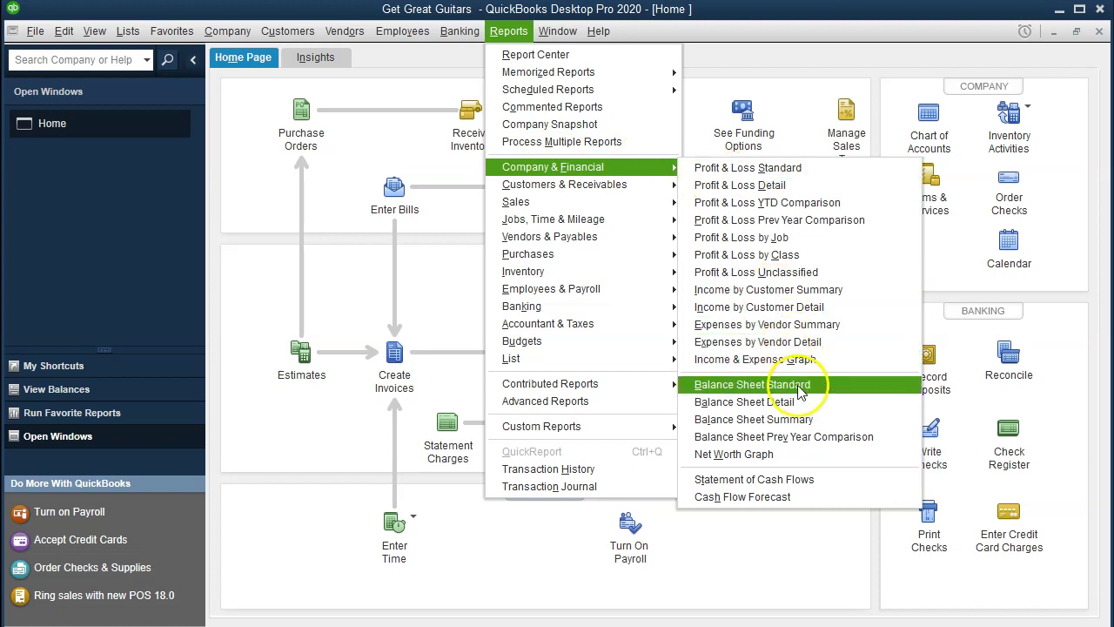
pyautogui.click(788, 384)
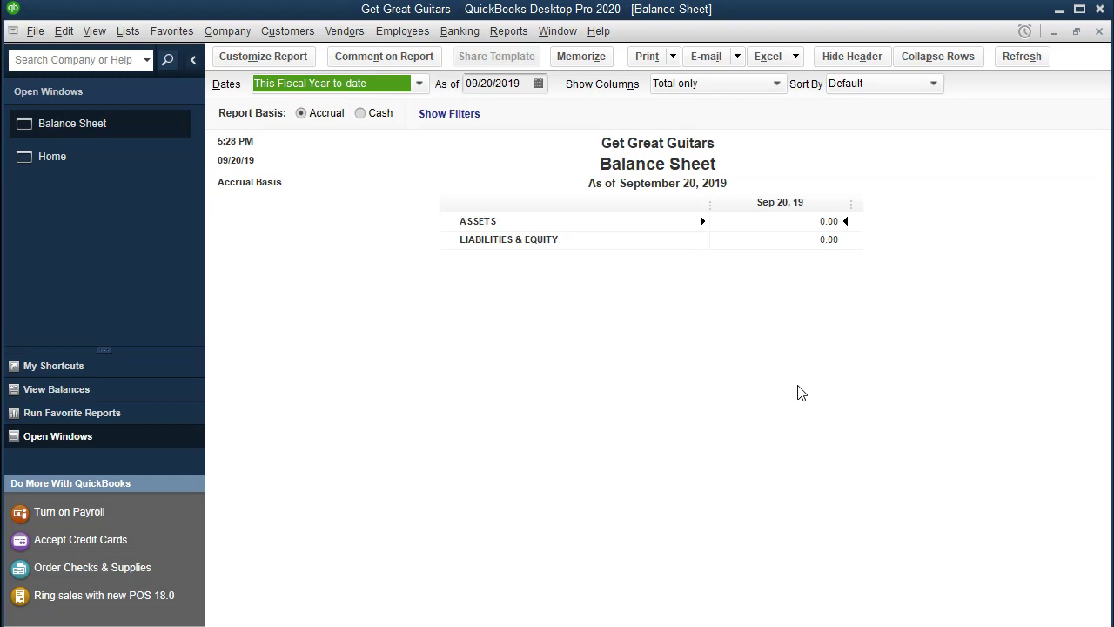
# Step: Set the Balance Sheet's as-of date to 01/01/2020
pyautogui.press('Tab')
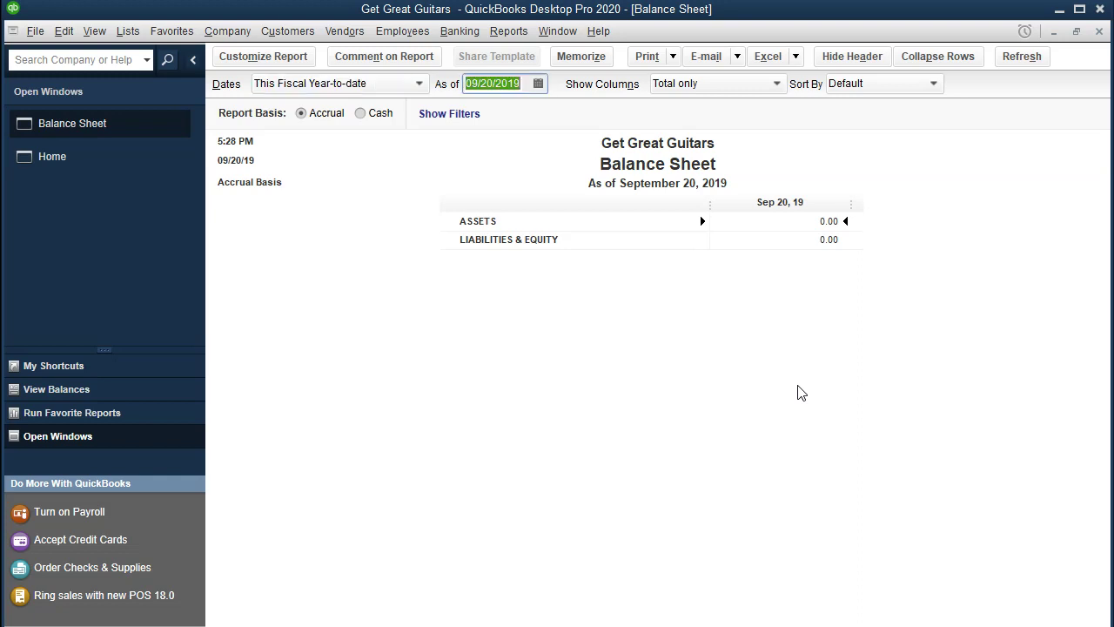
pyautogui.write('1231')
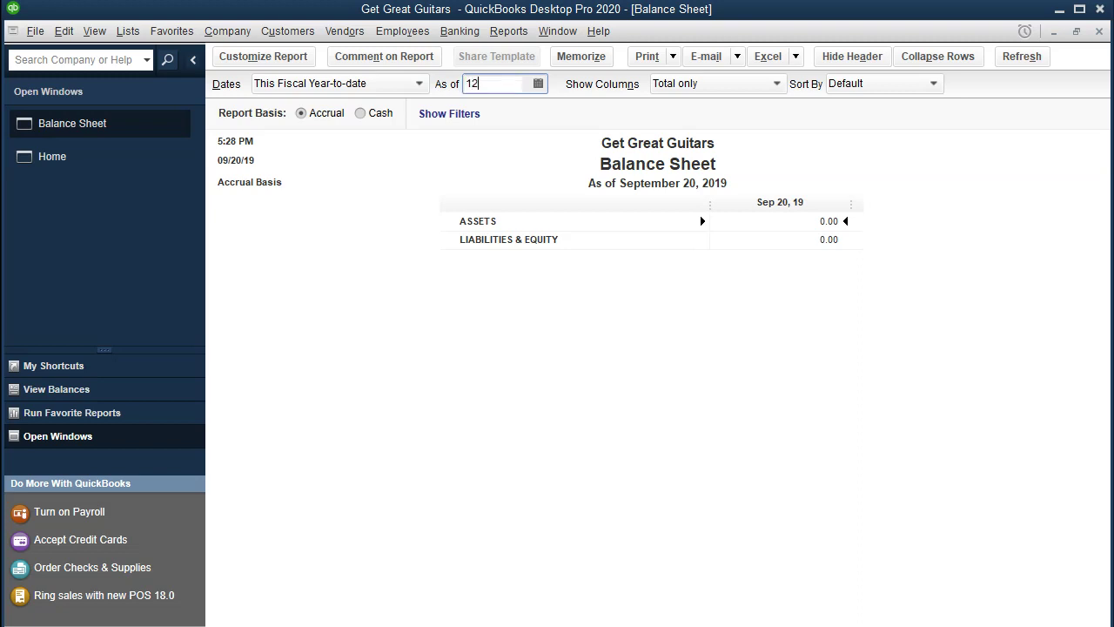
pyautogui.press('BackSpace')
pyautogui.press('BackSpace')
pyautogui.press('BackSpace')
pyautogui.press('BackSpace')
pyautogui.write('0101')
pyautogui.press('Tab')
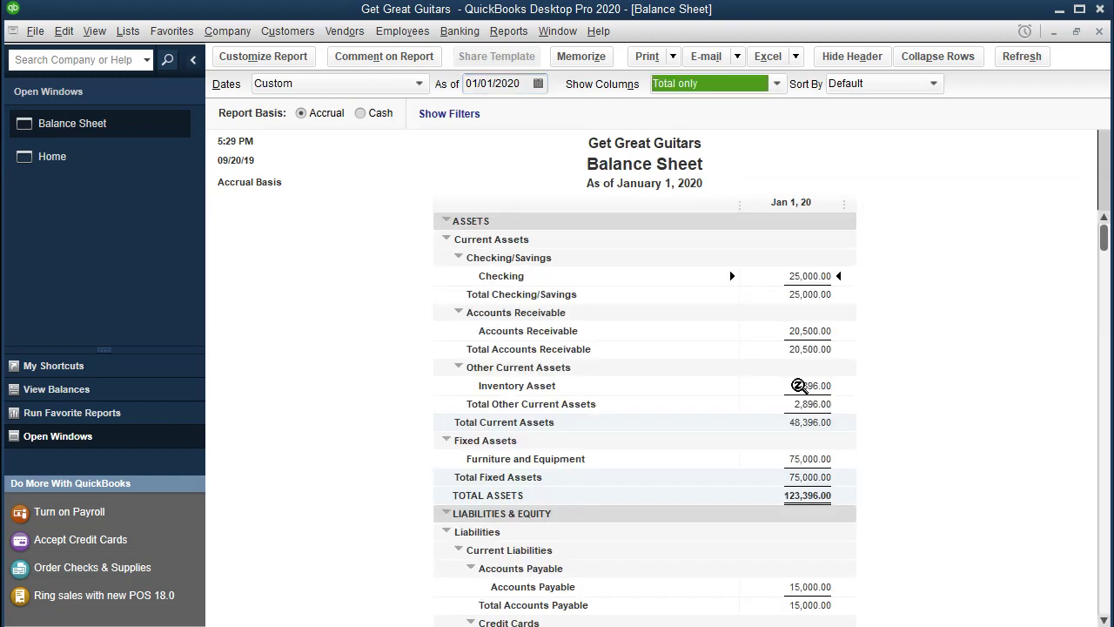
# Step: Examine the Balance Sheet's checking, receivables, inventory, fixed asset, accounts payable and equity balances, including opening balance equity
pyautogui.click(798, 386)
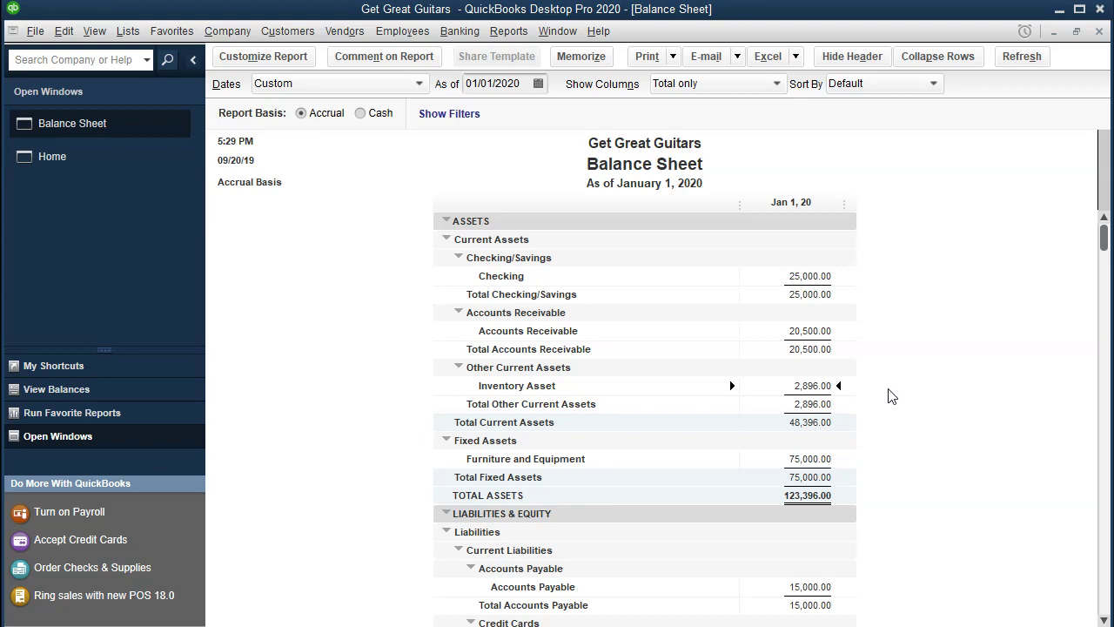
pyautogui.click(811, 293)
pyautogui.click(798, 329)
pyautogui.click(821, 388)
pyautogui.click(822, 459)
pyautogui.scroll(-1, 823, 460)
pyautogui.click(815, 531)
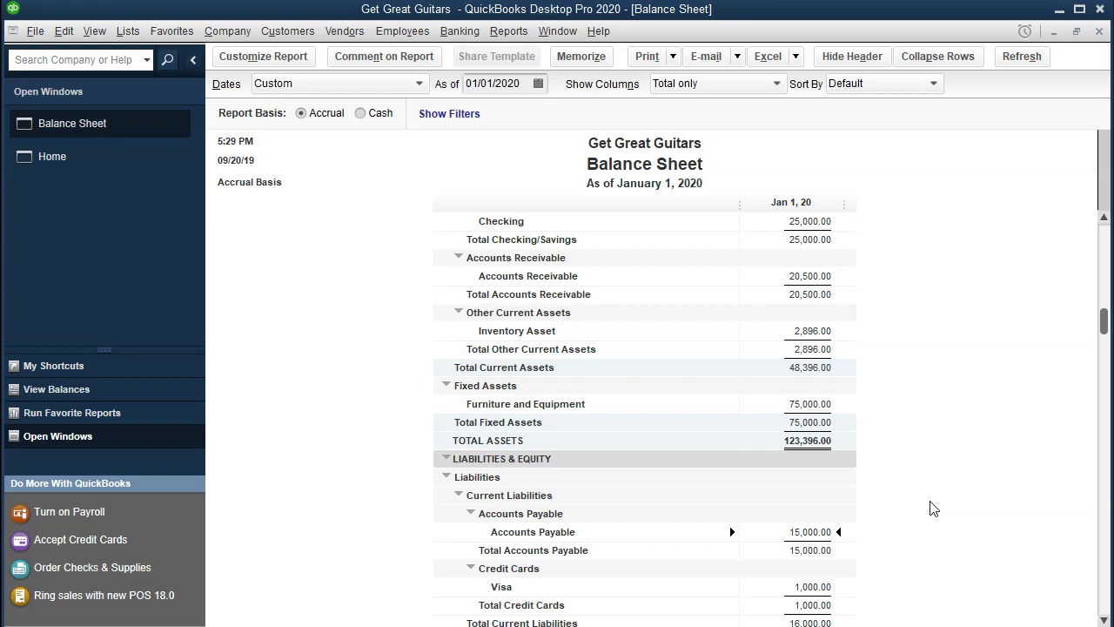
pyautogui.scroll(1, 929, 507)
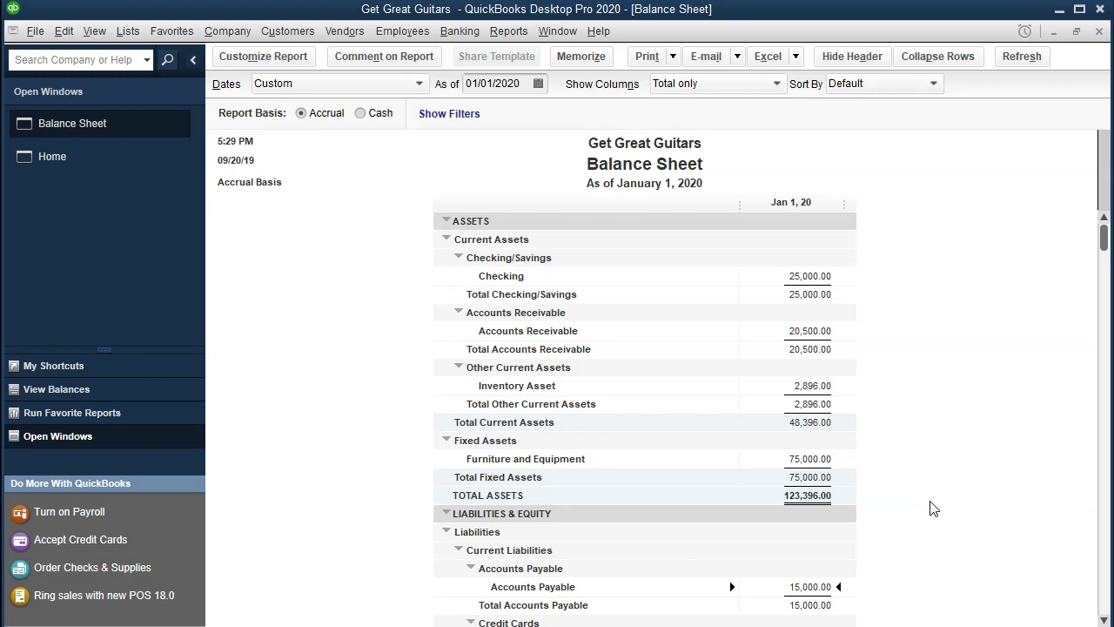
pyautogui.scroll(-2, 930, 508)
pyautogui.scroll(-3, 929, 512)
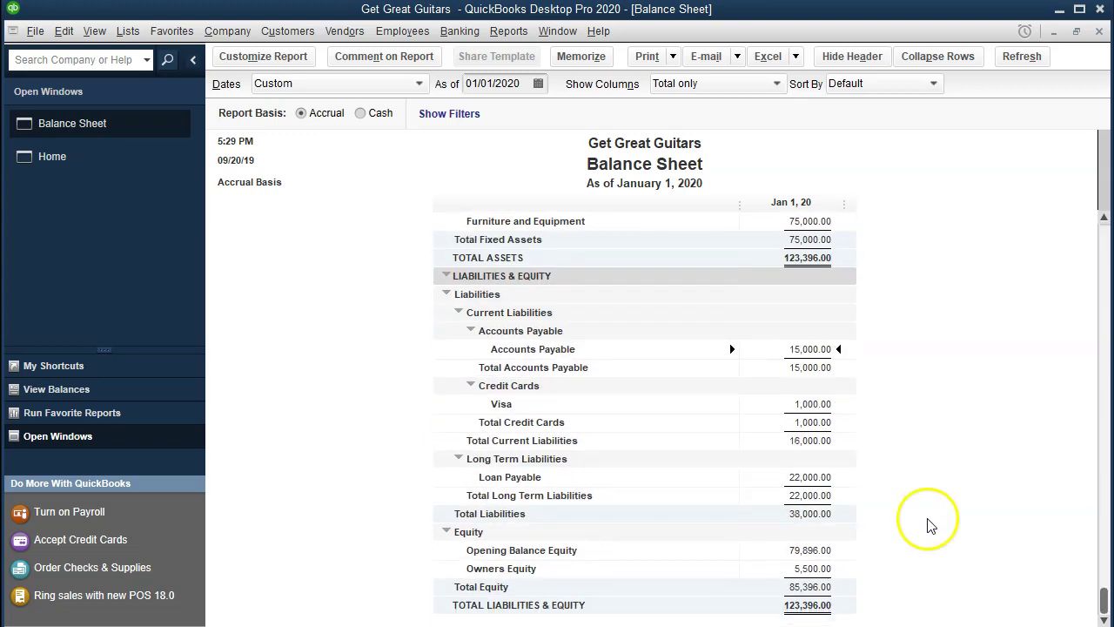
pyautogui.click(825, 549)
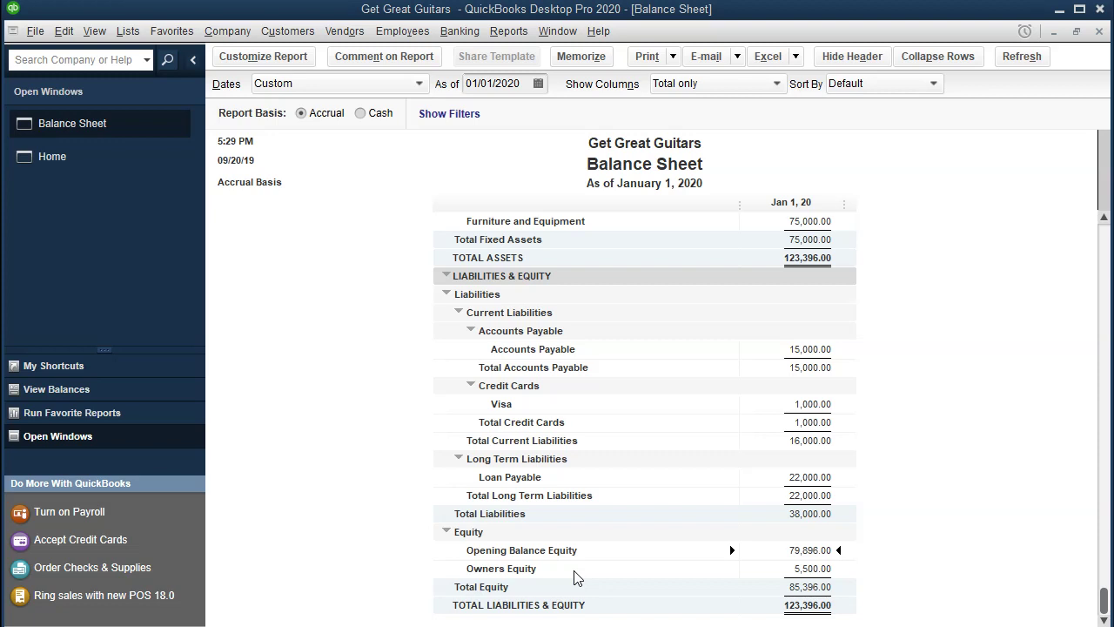
pyautogui.scroll(5, 574, 577)
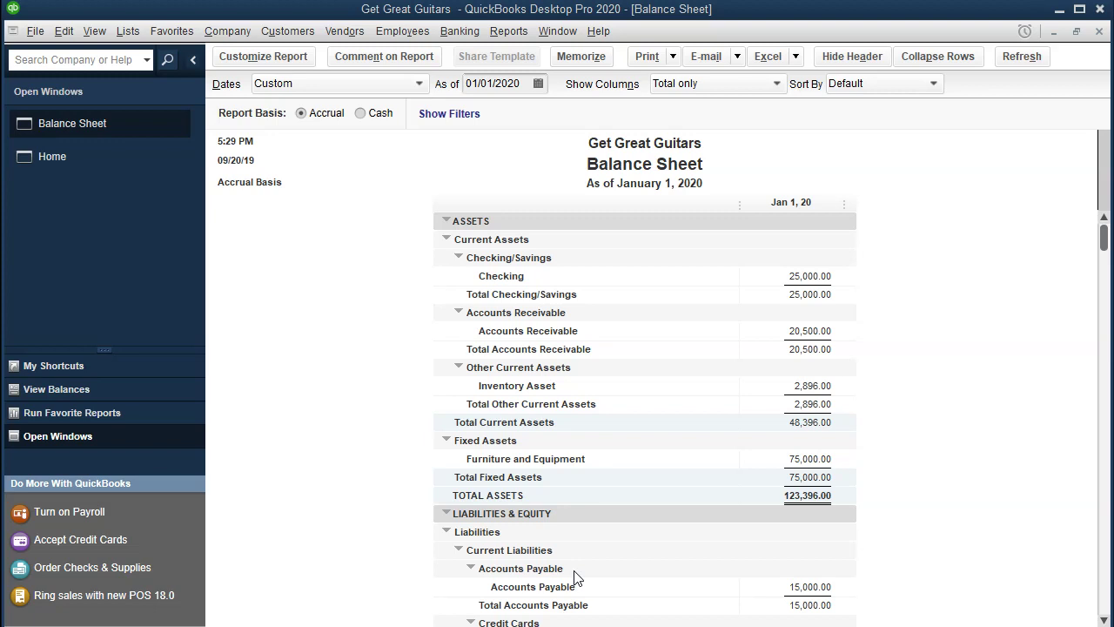
pyautogui.click(519, 534)
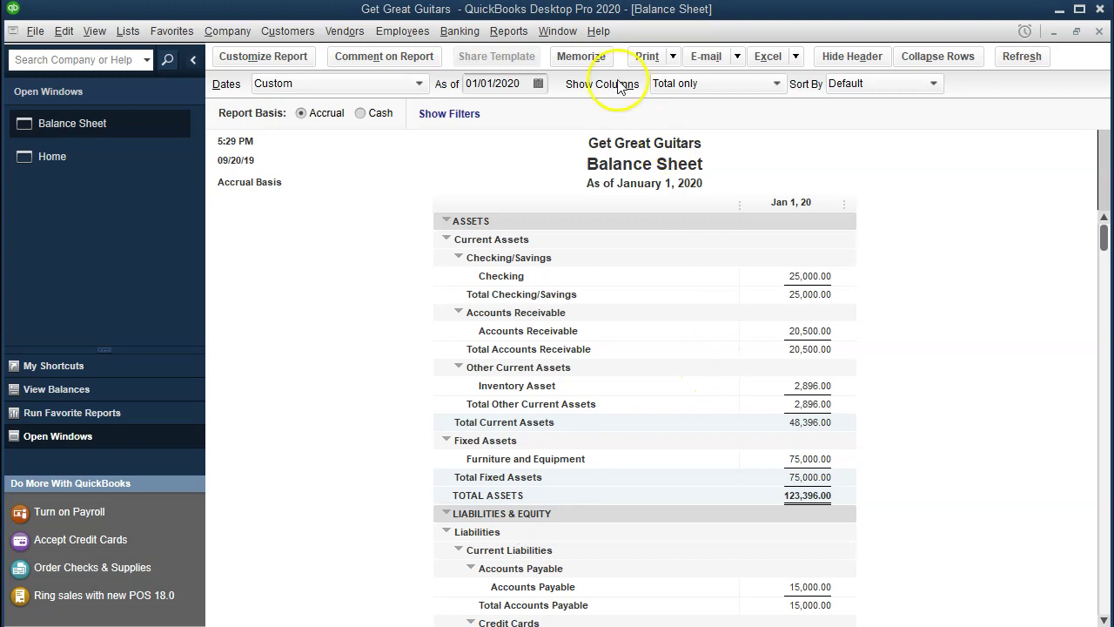
# Step: Open the standard Profit & Loss report from the company and financial reports
pyautogui.click(509, 31)
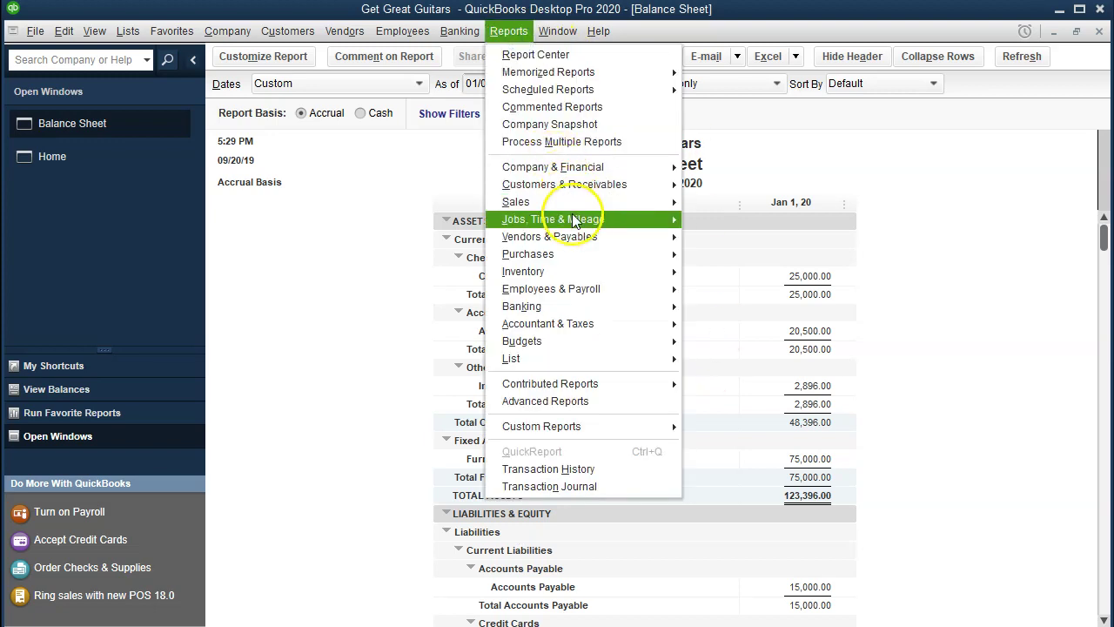
pyautogui.moveTo(579, 175)
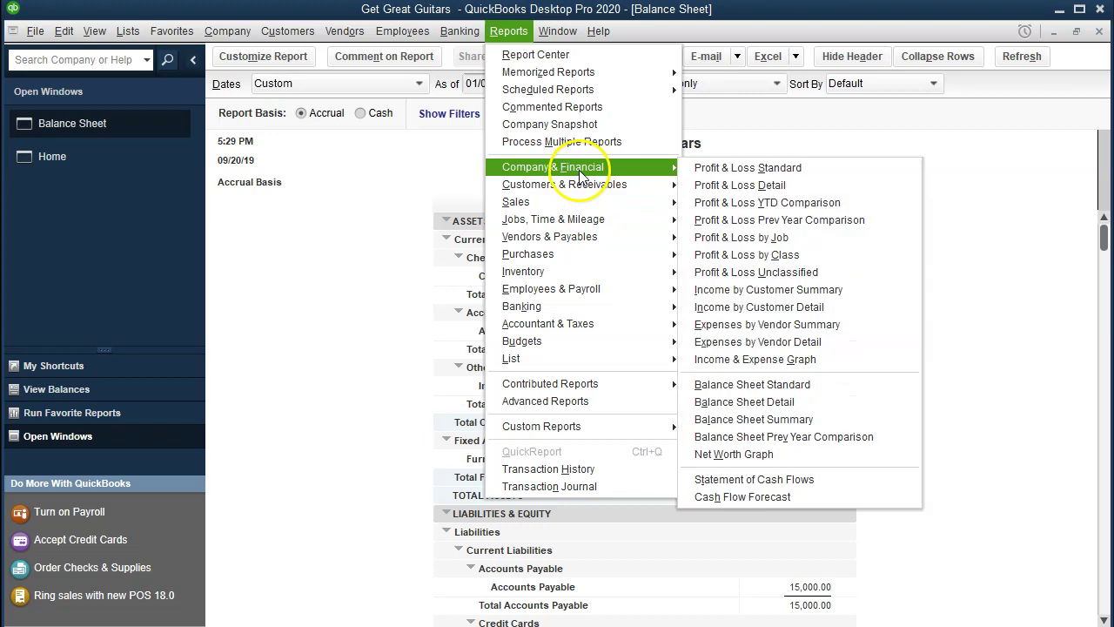
pyautogui.click(683, 168)
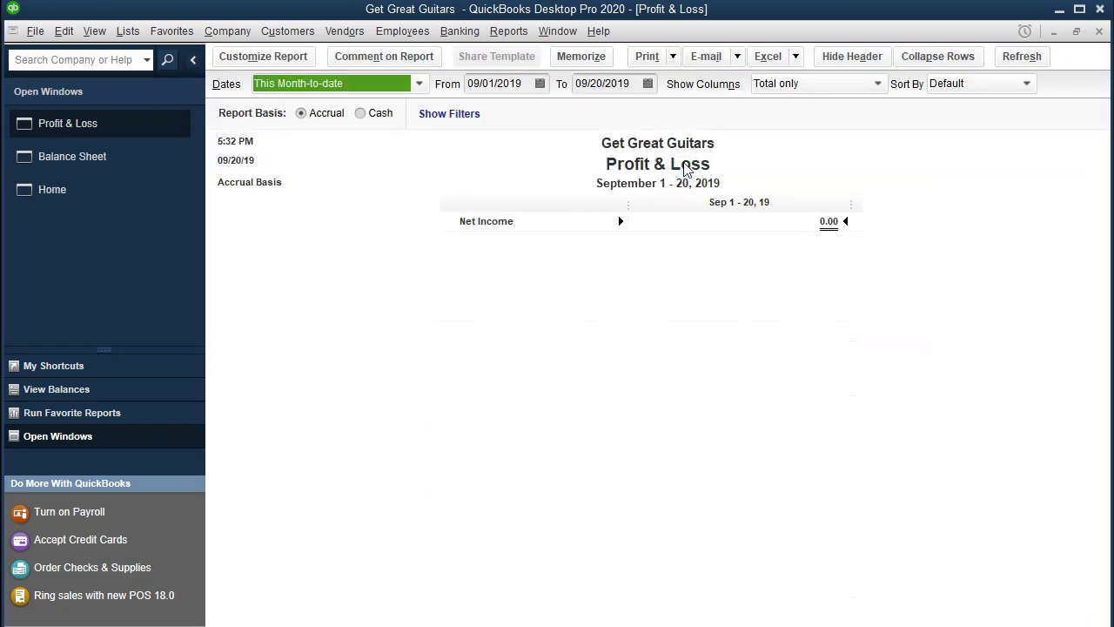
# Step: Set the Profit & Loss date range to 01/01/2020 through 12/31/2020
pyautogui.press('Tab')
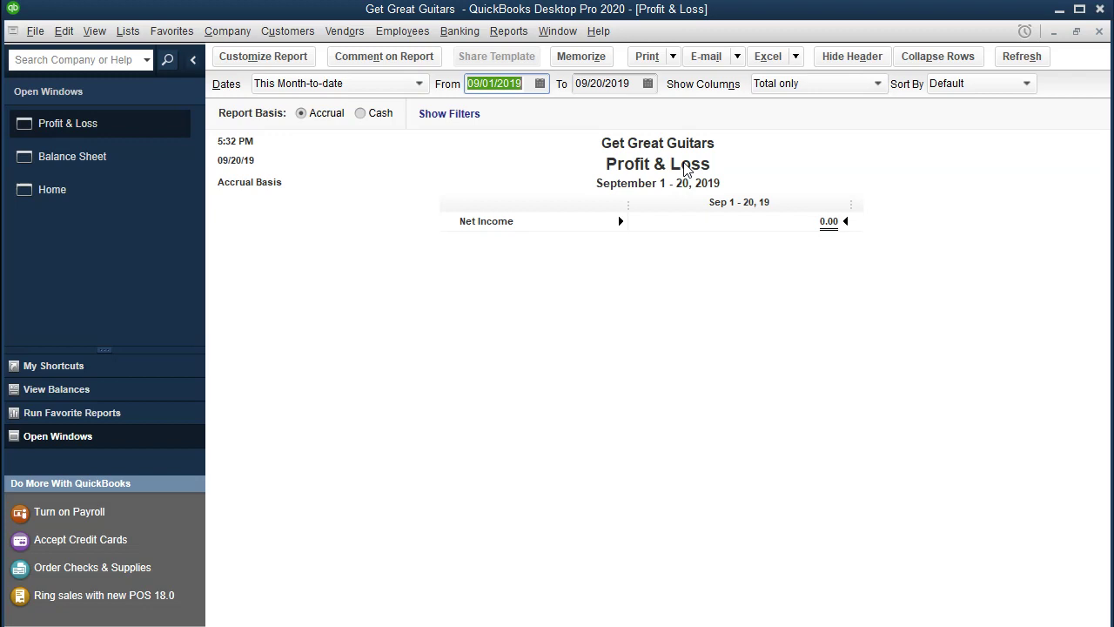
pyautogui.write('01012020')
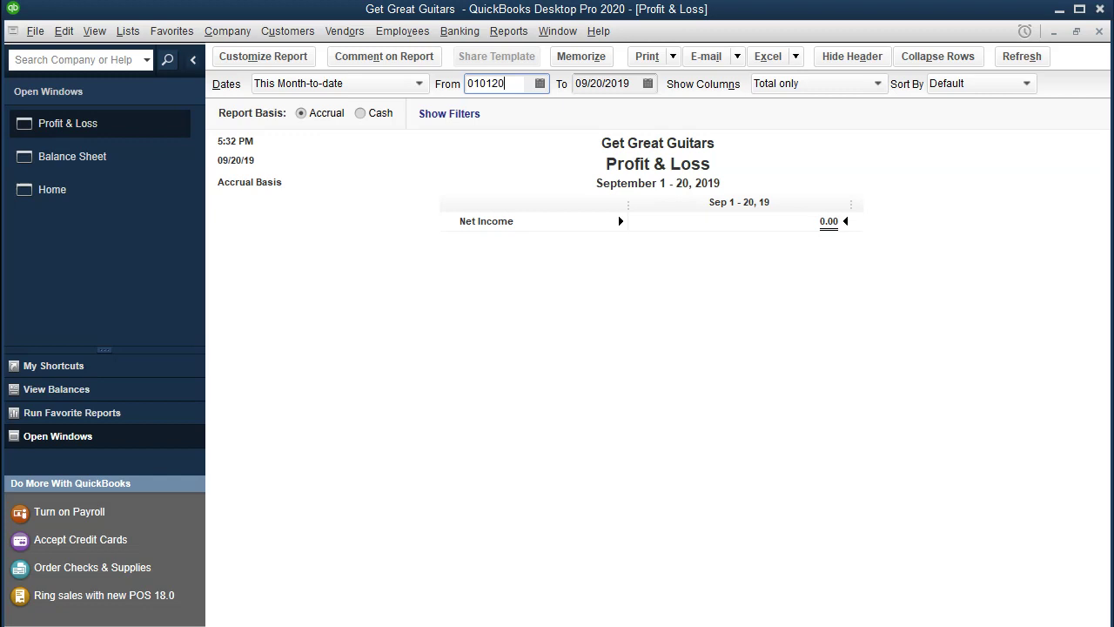
pyautogui.press('Tab')
pyautogui.write('12/31/2020')
pyautogui.press('Tab')
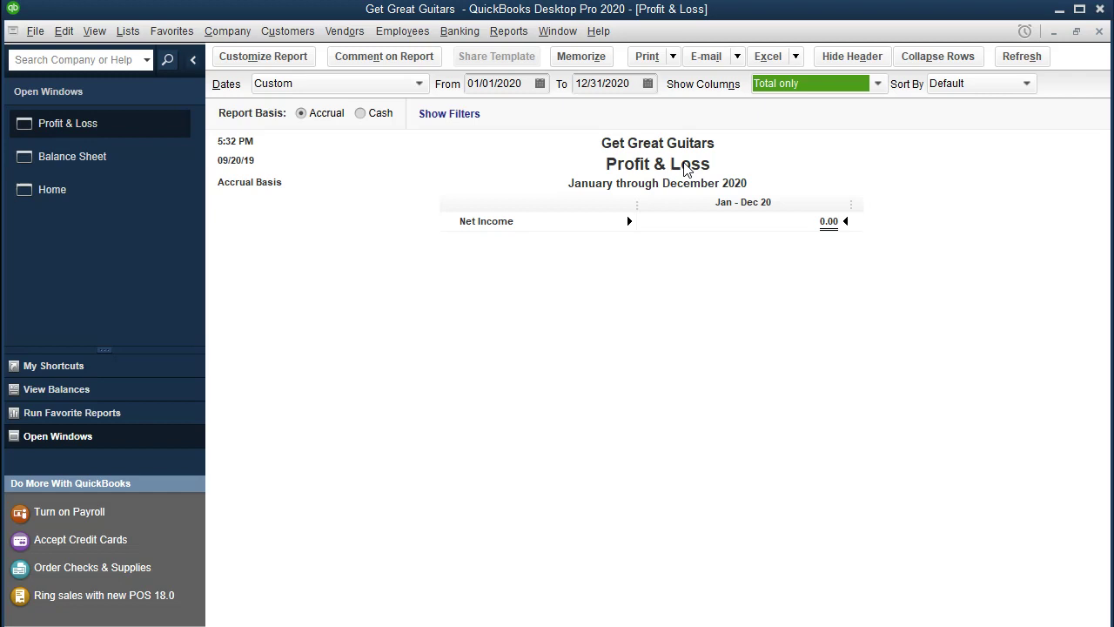
# Step: Change the Profit & Loss date range to the prior year, 01/01/2019 through 12/31/2019
pyautogui.click(515, 84)
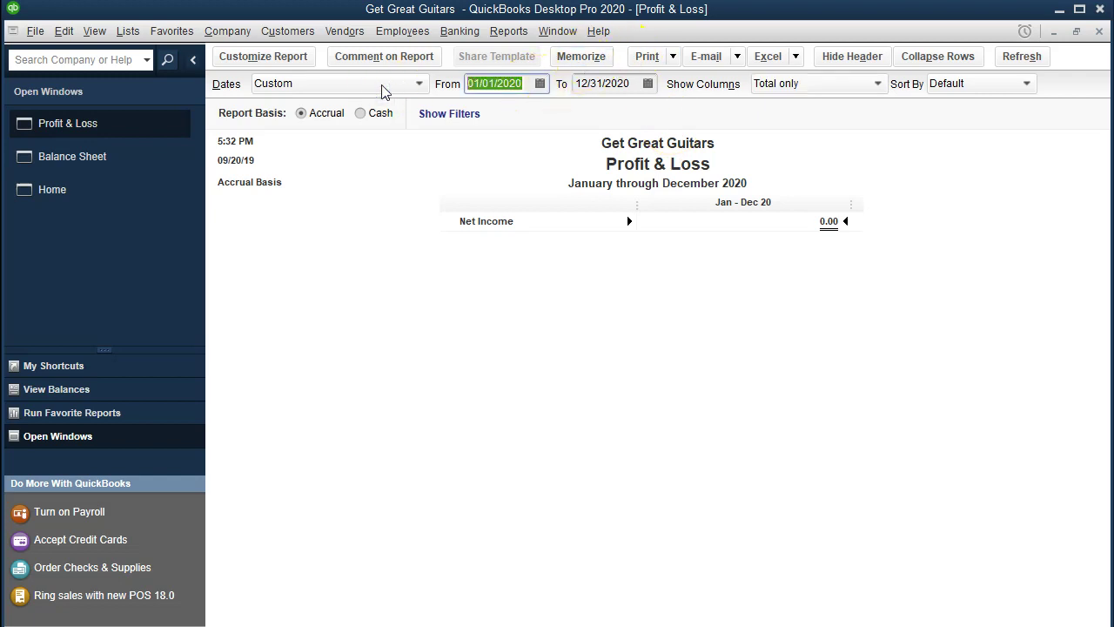
pyautogui.write('01/01/2019')
pyautogui.press('Tab')
pyautogui.write('1')
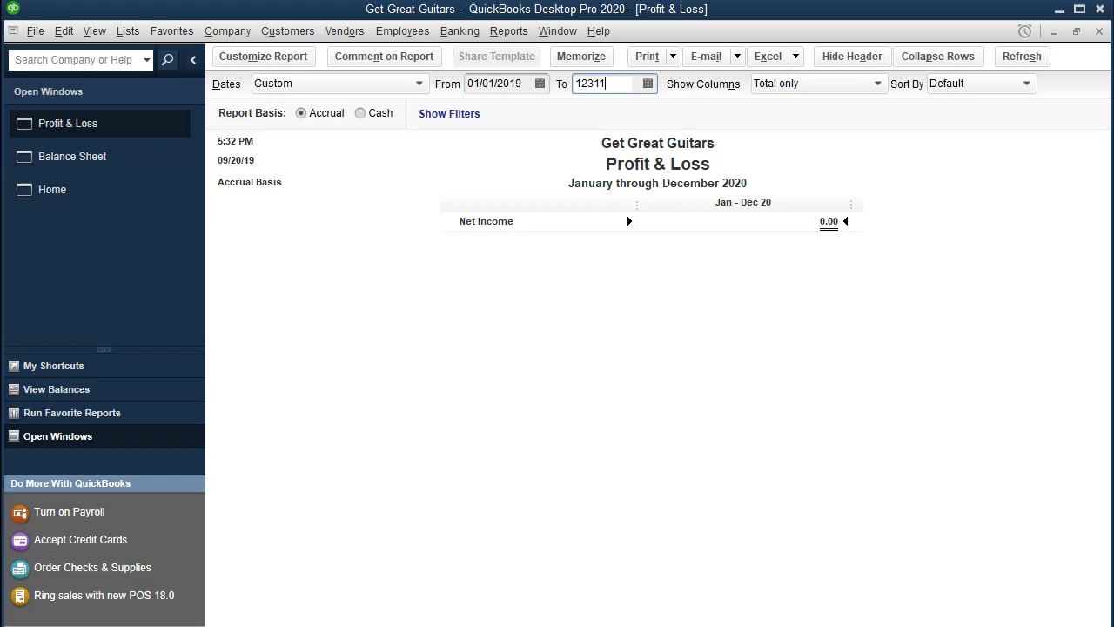
pyautogui.write('2/31/2019')
pyautogui.press('Tab')
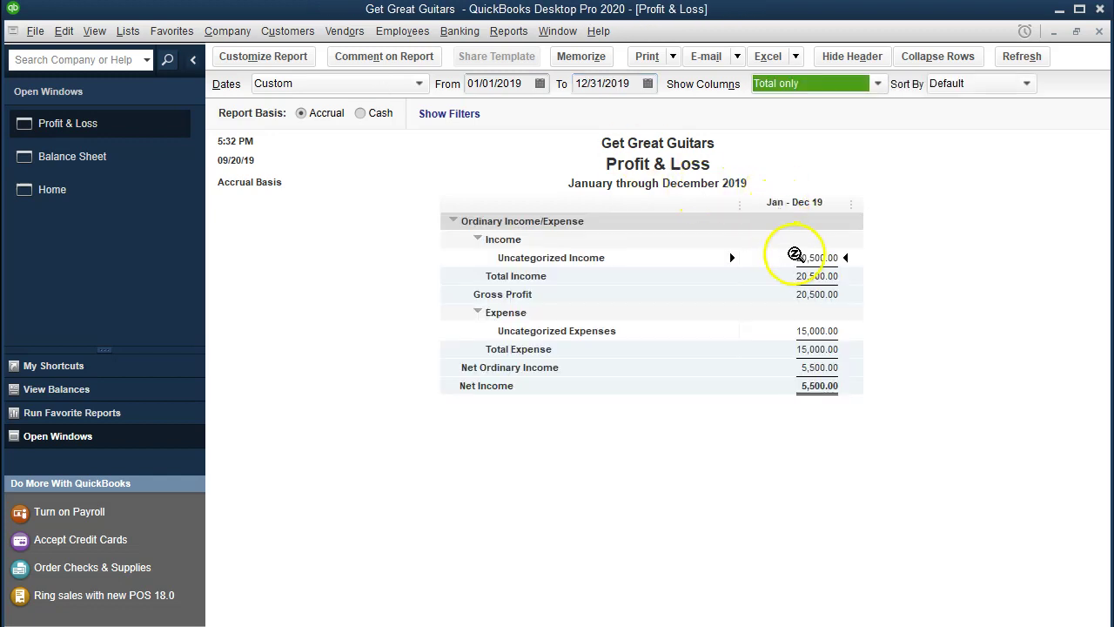
pyautogui.click(940, 257)
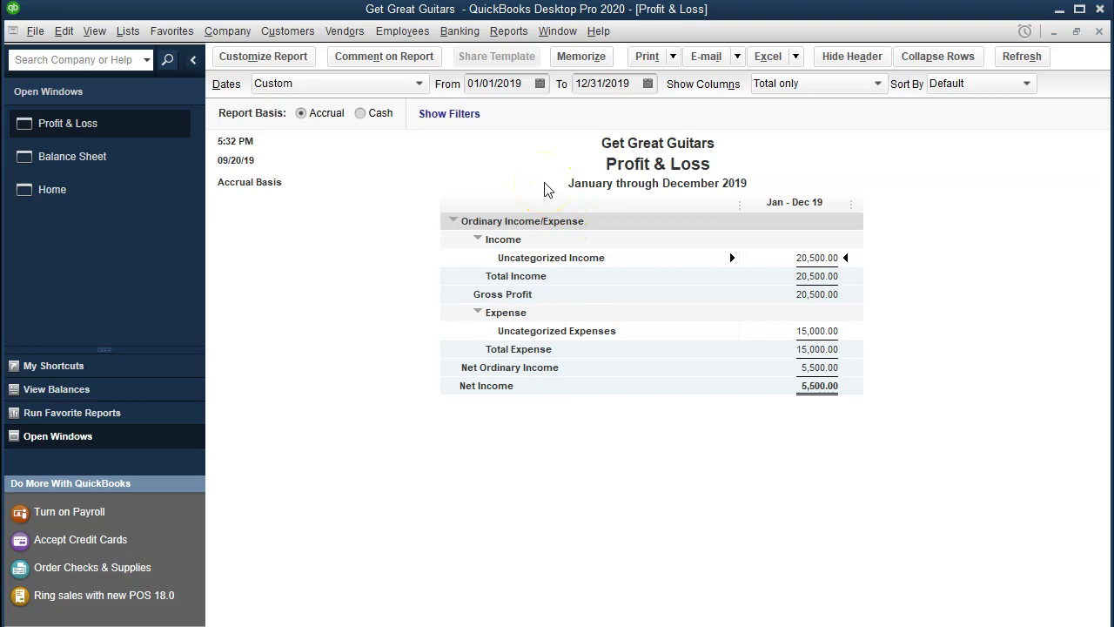
# Step: Return to the Balance Sheet, set its as-of date to 12/31/2019 and select the net income amount under equity
pyautogui.click(140, 169)
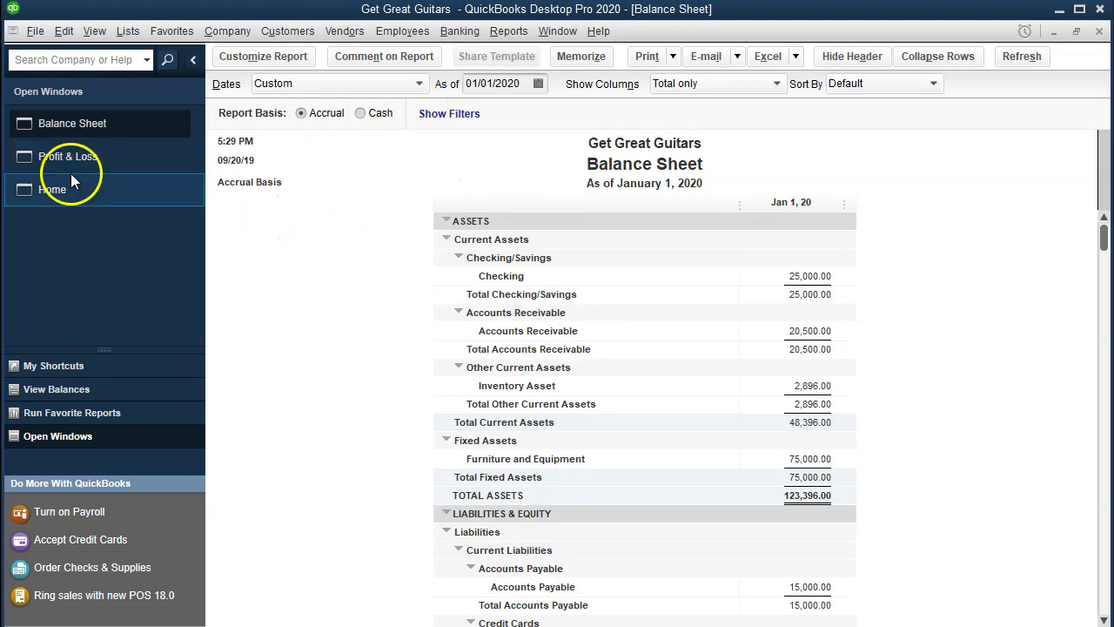
pyautogui.click(525, 83)
pyautogui.press('-')
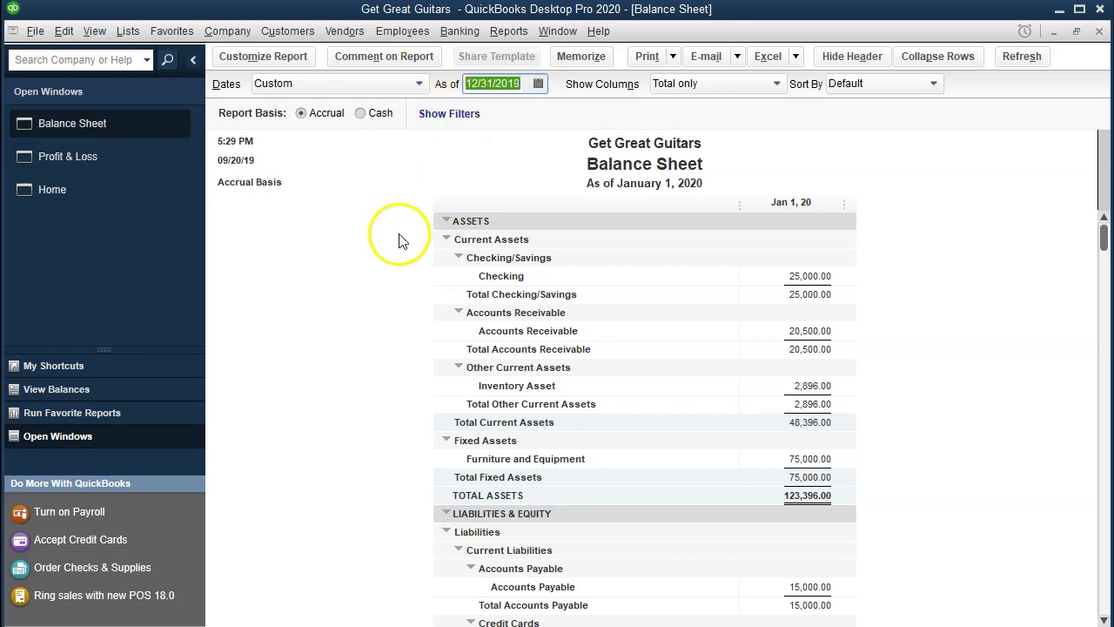
pyautogui.scroll(-5, 410, 268)
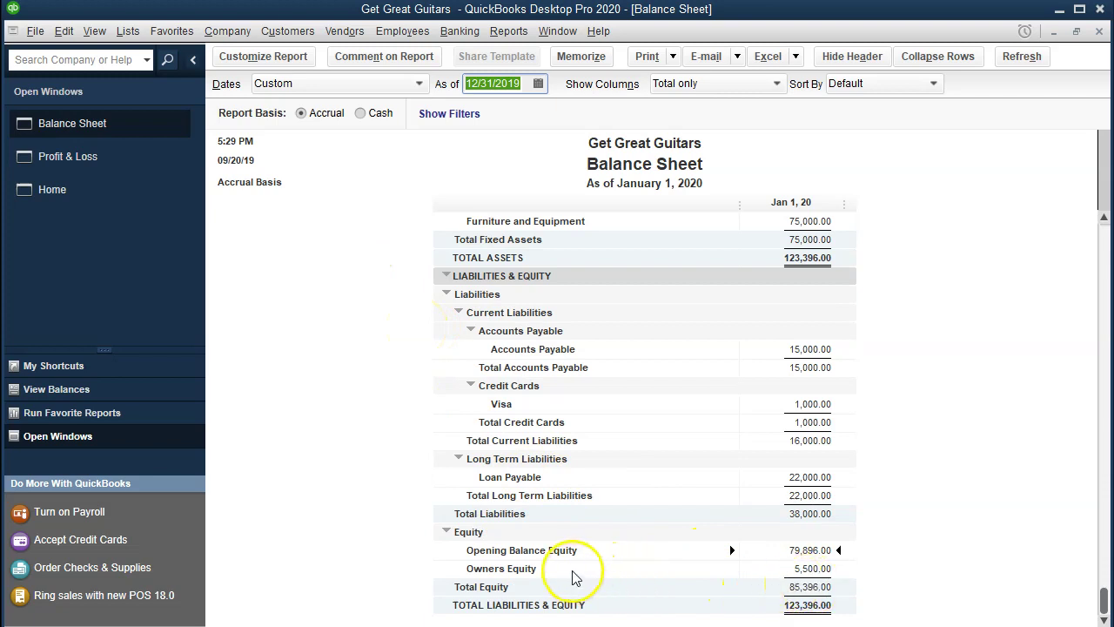
pyautogui.click(379, 557)
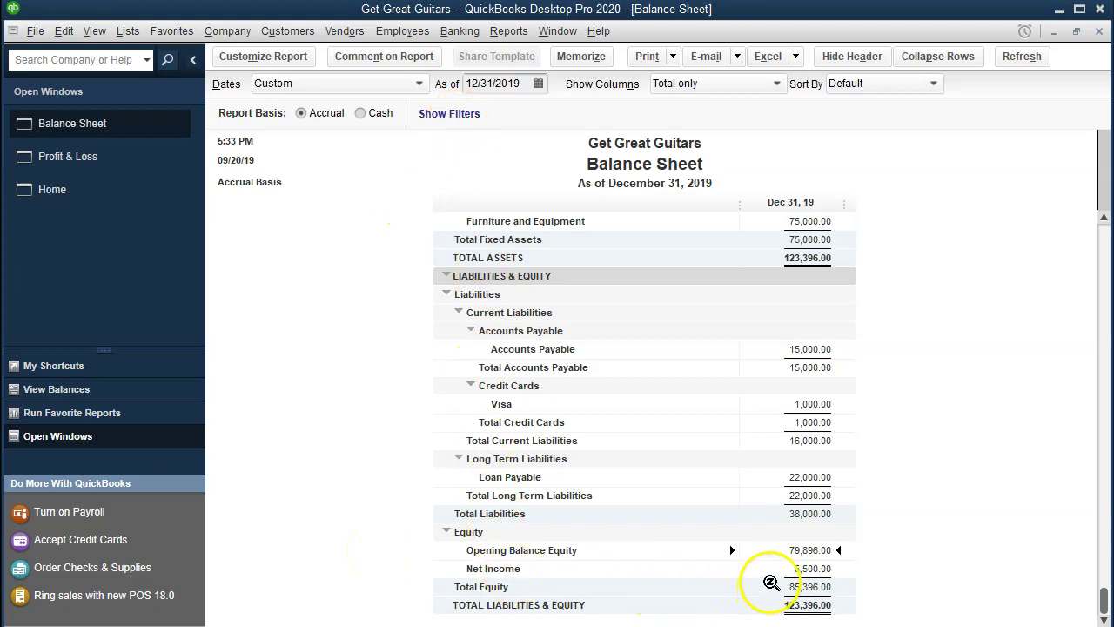
pyautogui.click(787, 570)
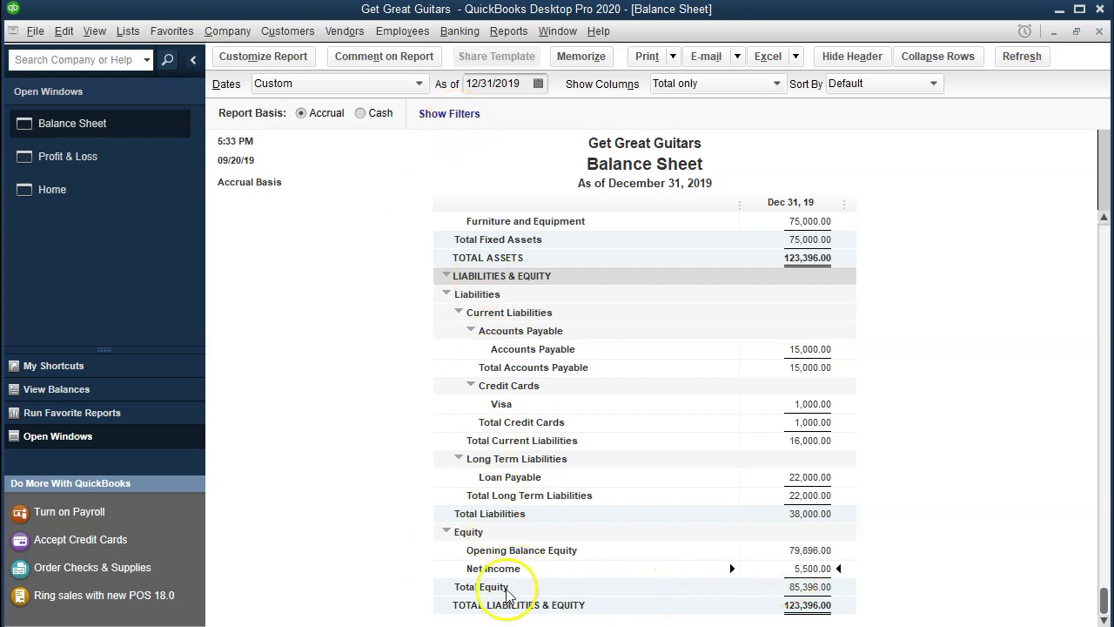
# Step: Return to the Profit & Loss report and set its date range to 01/01/2020 through 12/31/2020
pyautogui.click(127, 161)
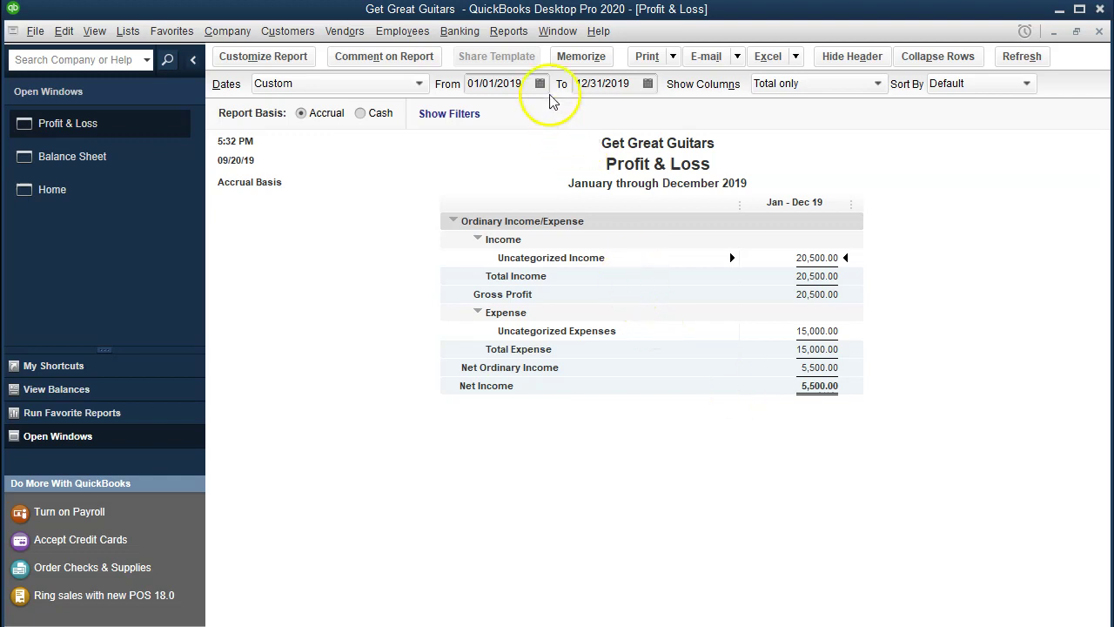
pyautogui.click(524, 85)
pyautogui.press('BackSpace')
pyautogui.press('BackSpace')
pyautogui.press('BackSpace')
pyautogui.press('BackSpace')
pyautogui.press('BackSpace')
pyautogui.press('BackSpace')
pyautogui.press('BackSpace')
pyautogui.press('BackSpace')
pyautogui.press('BackSpace')
pyautogui.press('BackSpace')
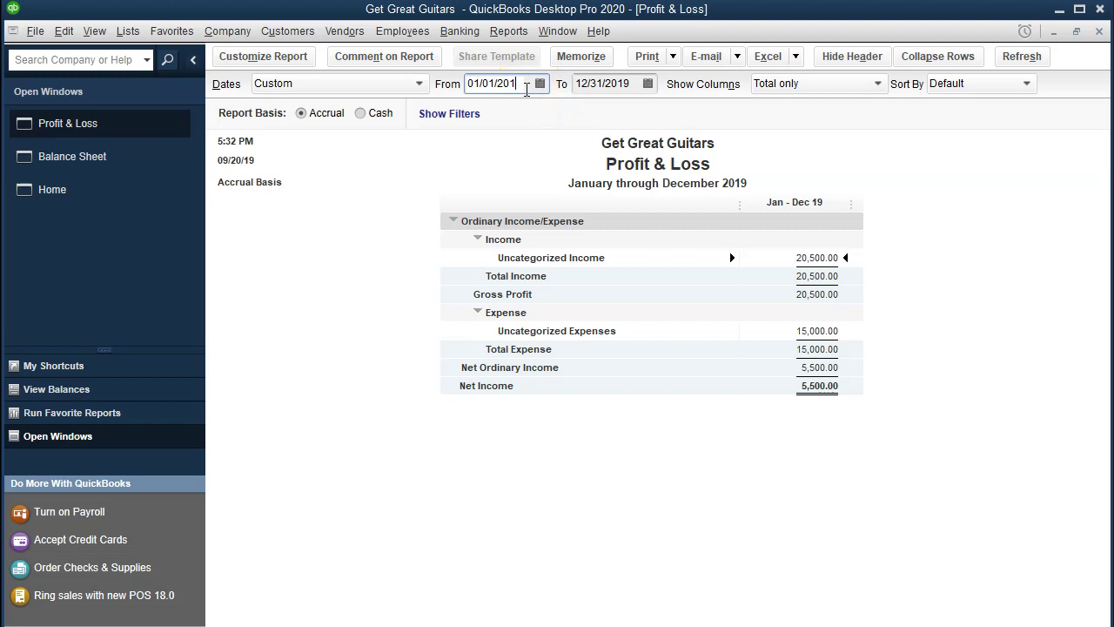
pyautogui.write('01012020')
pyautogui.press('Tab')
pyautogui.write('12/31/2020')
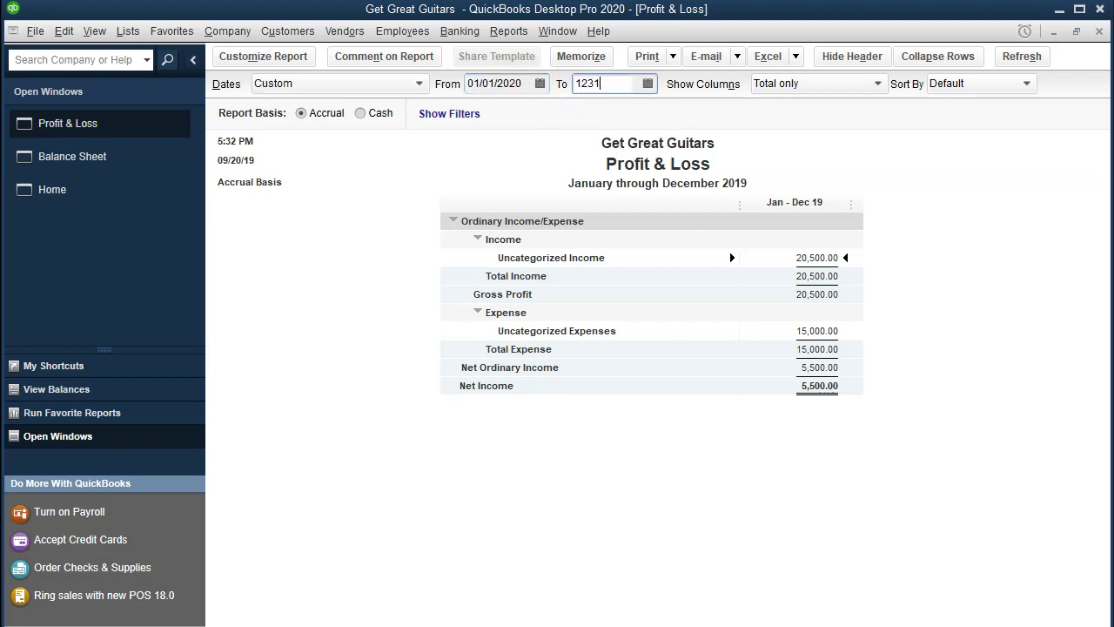
pyautogui.press('Tab')
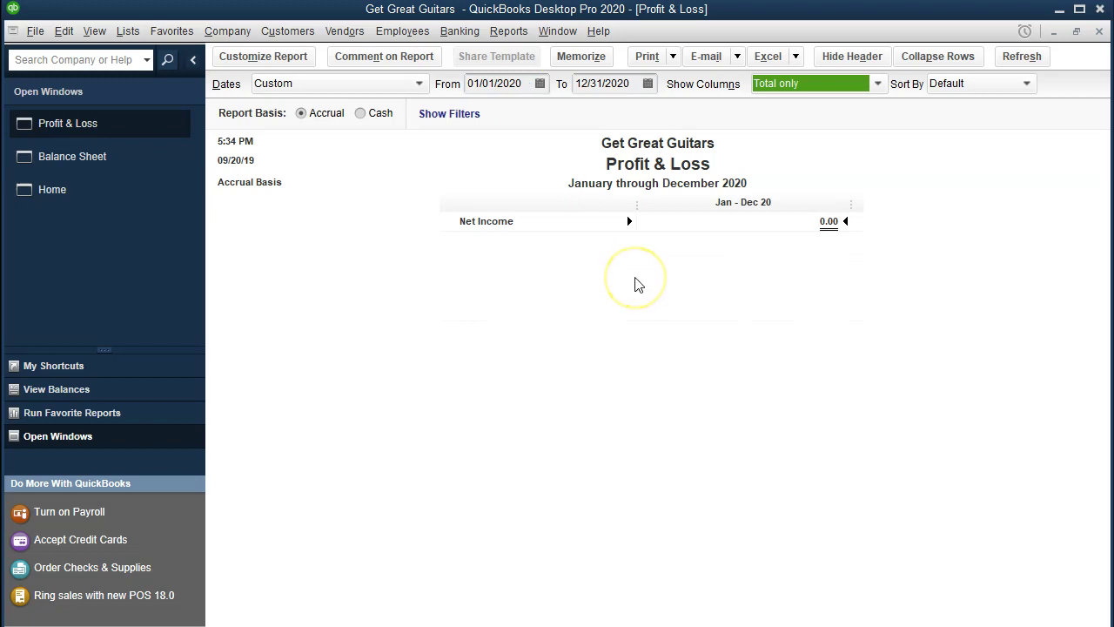
# Step: Return to the Balance Sheet and review its current asset lines as of 12/31/2019
pyautogui.click(91, 165)
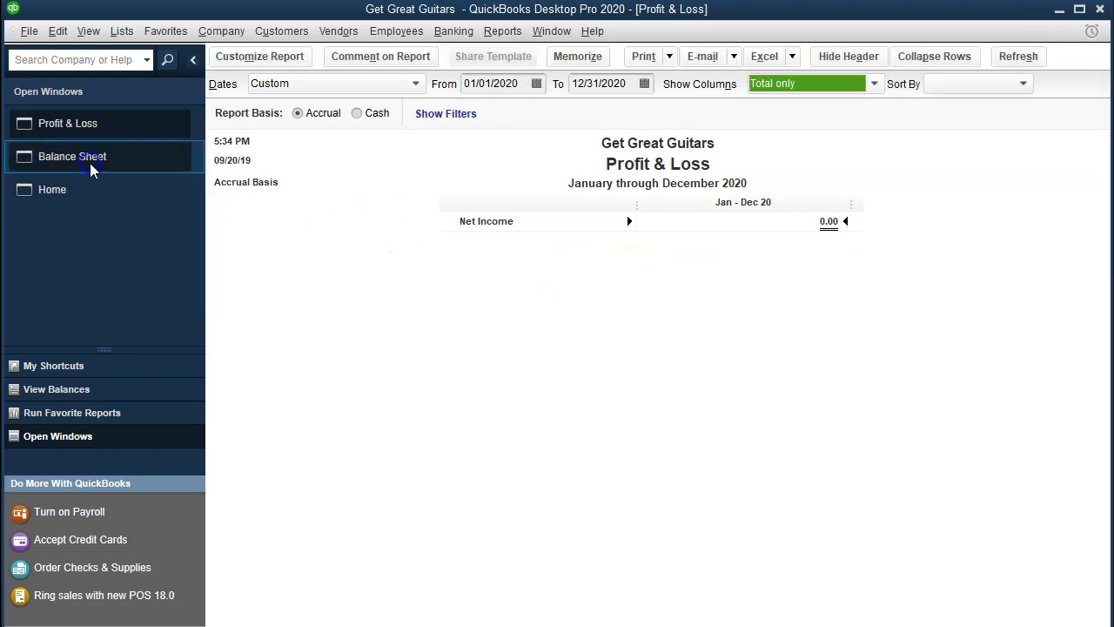
pyautogui.scroll(5, 801, 287)
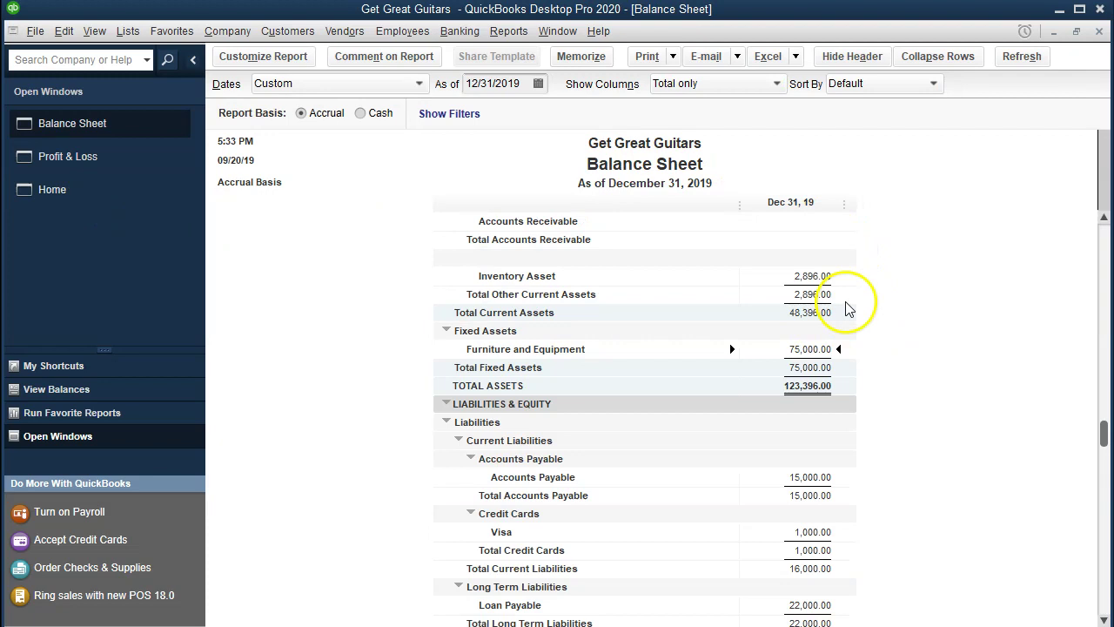
pyautogui.press('Down')
pyautogui.press('Down')
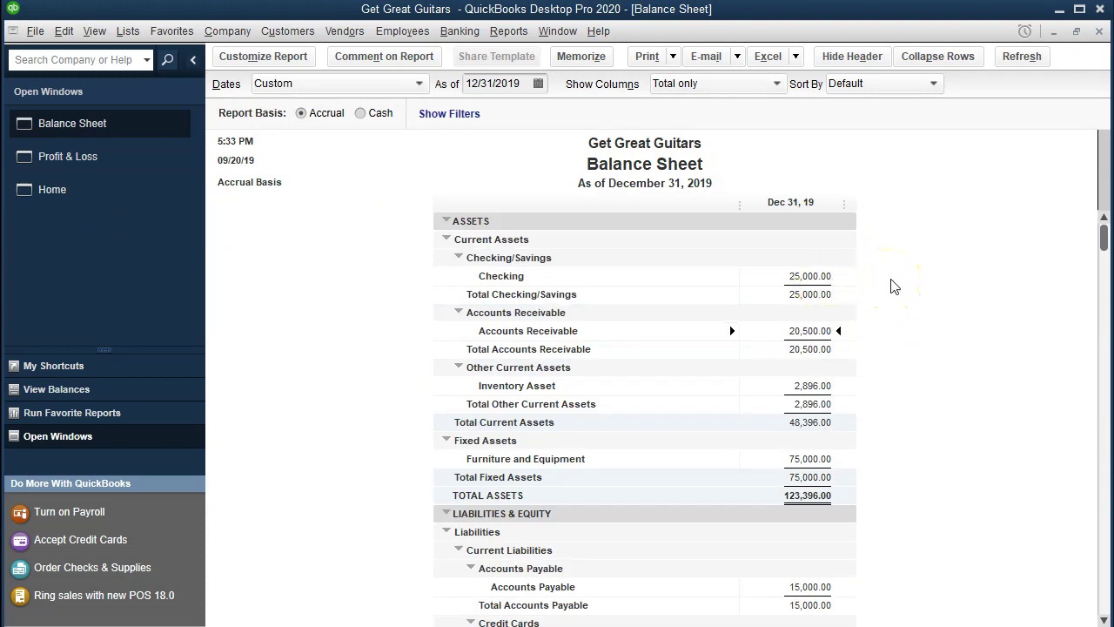
pyautogui.press('Down')
pyautogui.press('Down')
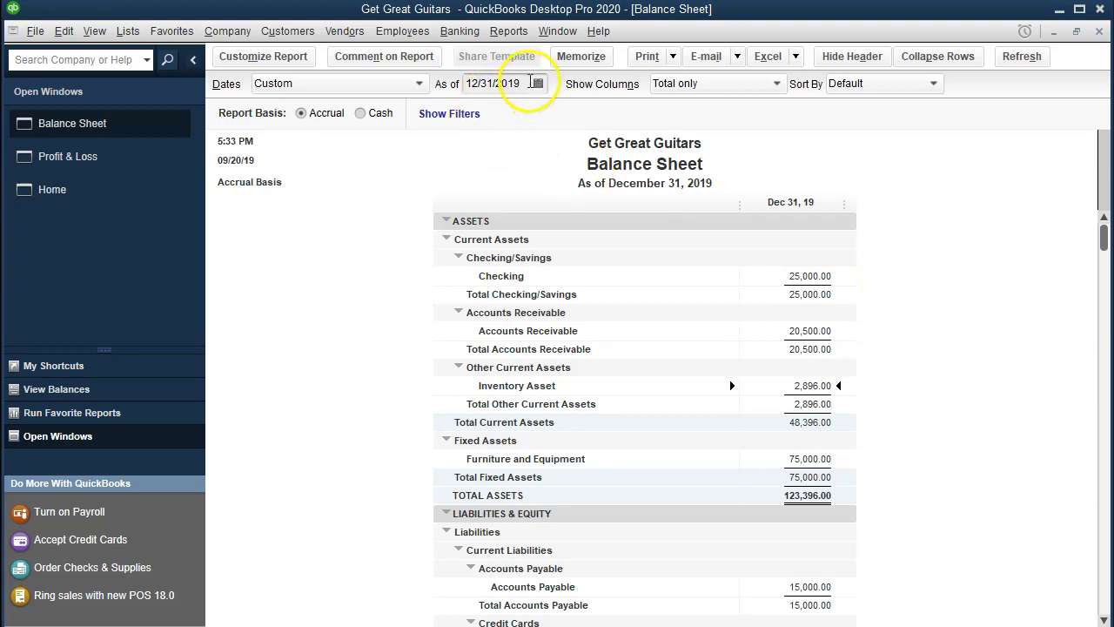
# Step: Set the Balance Sheet's as-of date to 12/31/2020 and select the Checking amount
pyautogui.moveTo(529, 84); pyautogui.dragTo(410, 63)
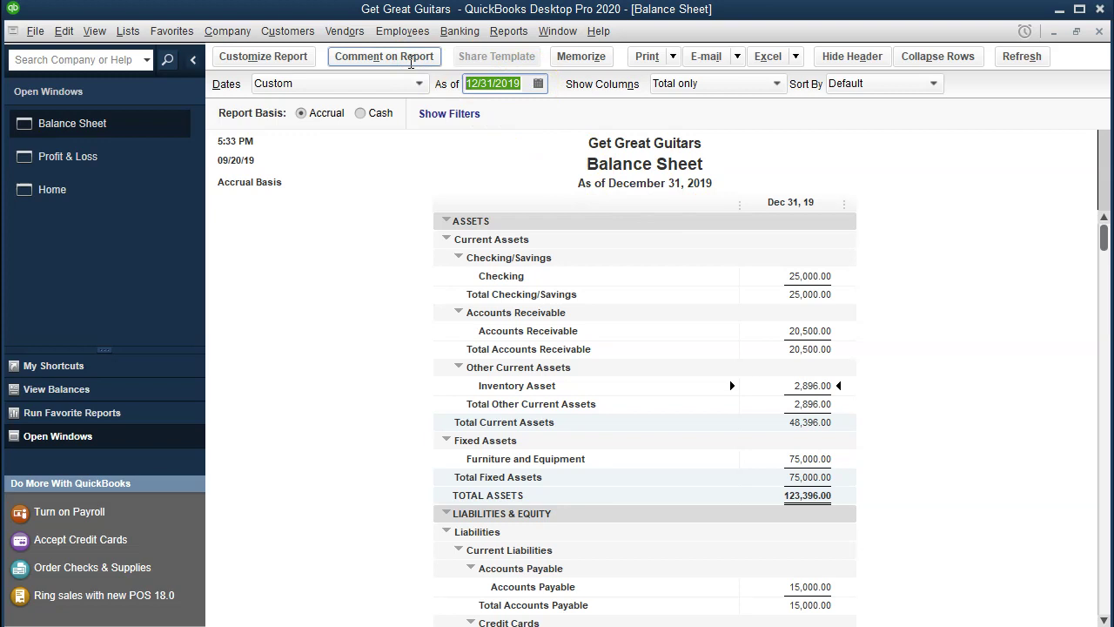
pyautogui.write('1')
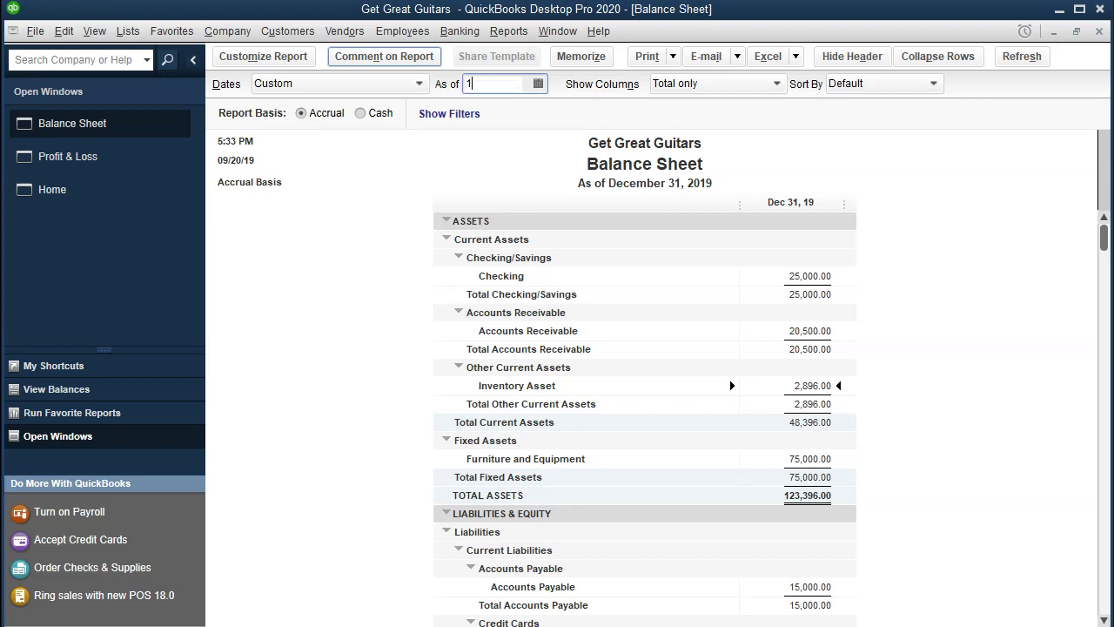
pyautogui.write('23120')
pyautogui.click(883, 271)
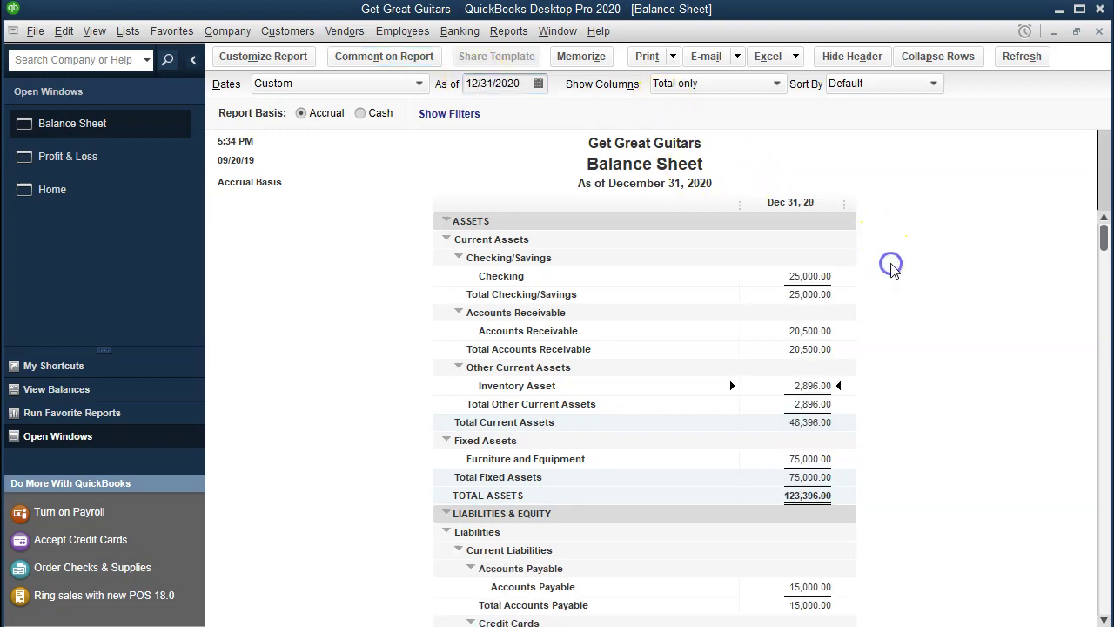
pyautogui.click(827, 277)
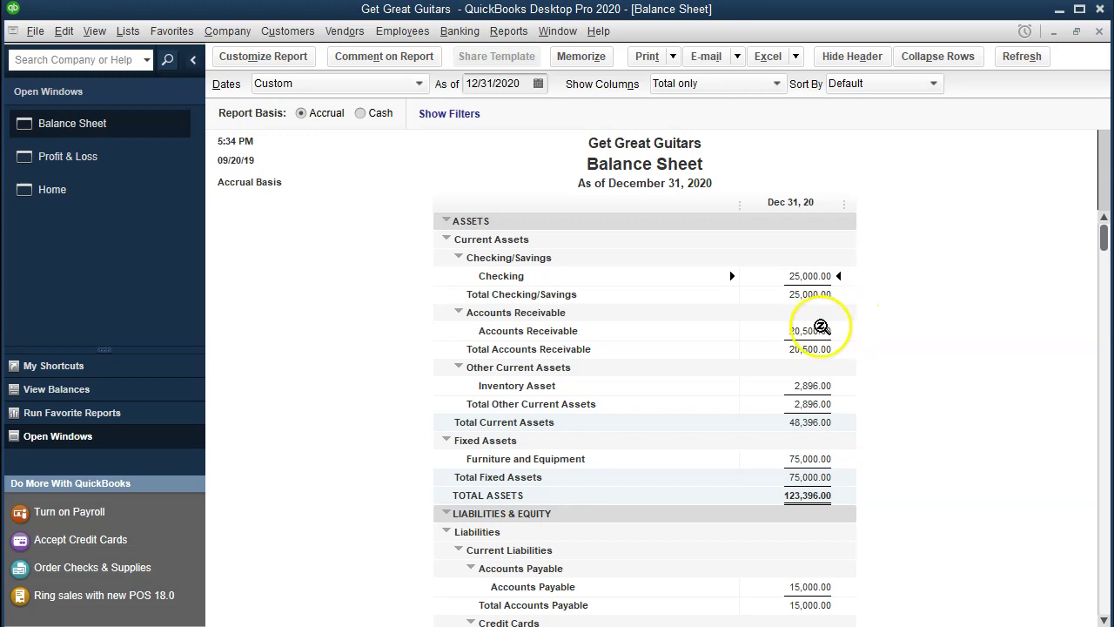
# Step: Drill into the Accounts Receivable balance and start the Transactions by Account report from 12/31/2019
pyautogui.doubleClick(816, 330)
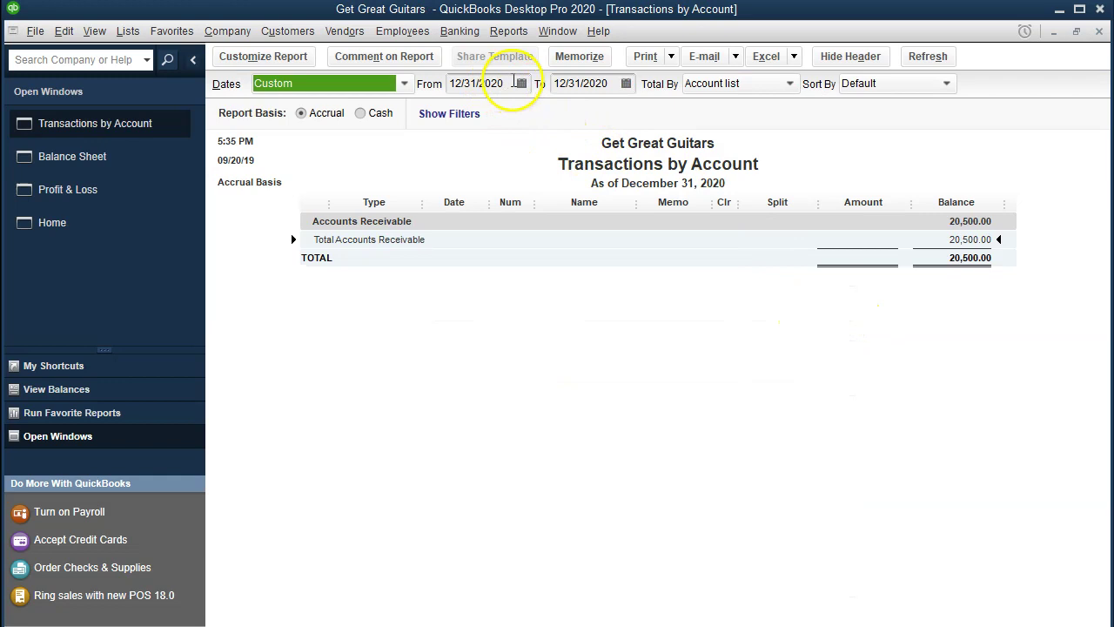
pyautogui.press('Tab')
pyautogui.write('12')
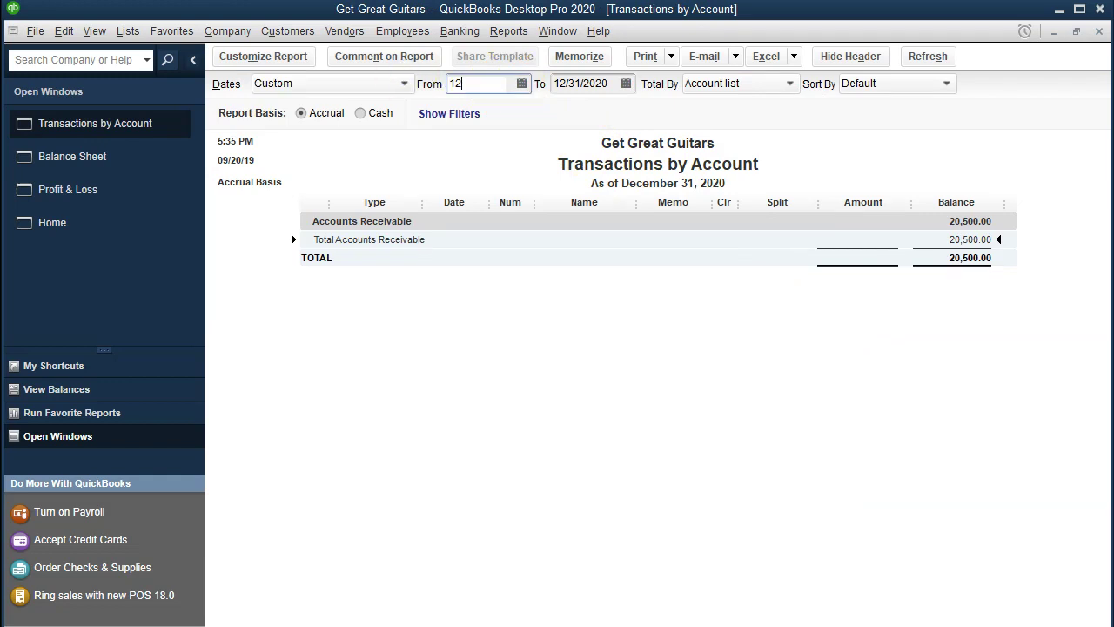
pyautogui.write('3119')
pyautogui.click(516, 366)
# Step: Check the date on the Smith Guitars opening balance invoice, and close it and the transactions report without memorizing the report
pyautogui.doubleClick(876, 235)
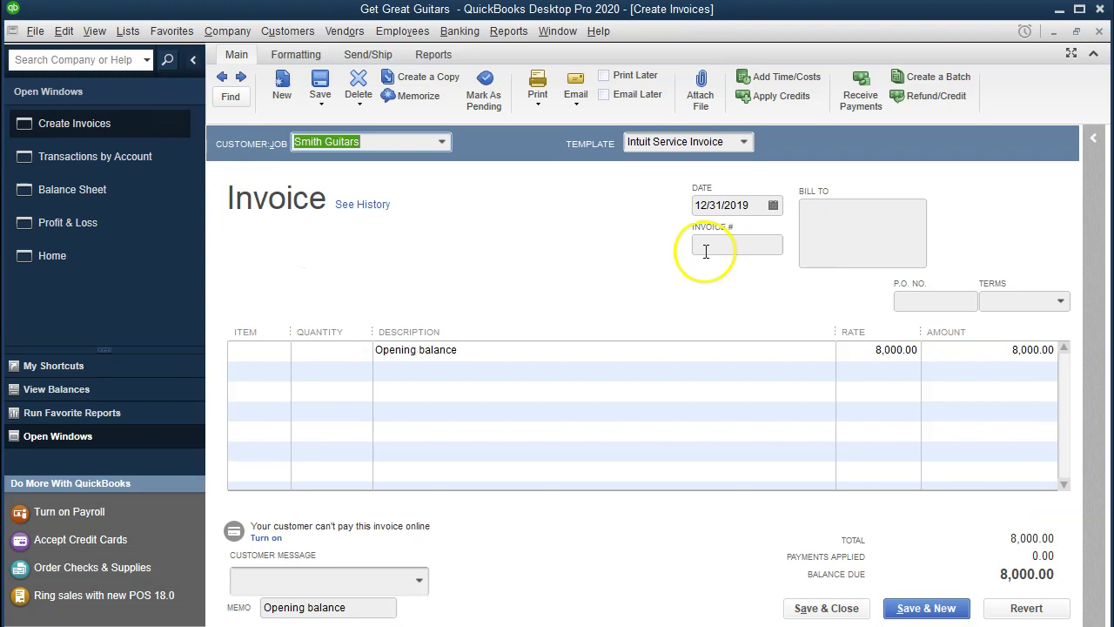
pyautogui.click(729, 205)
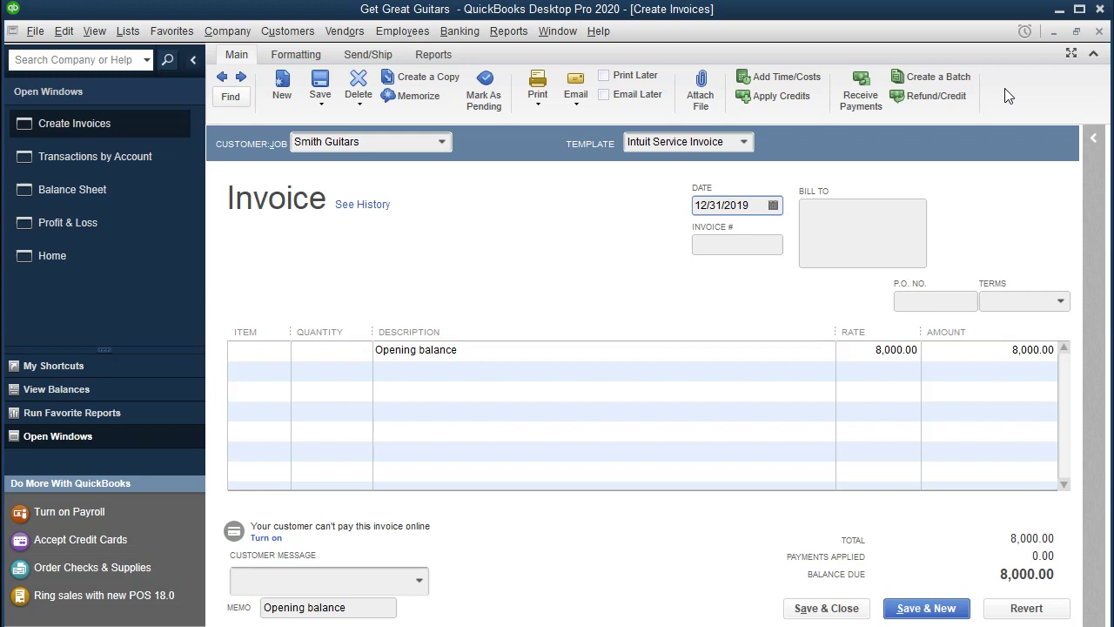
pyautogui.click(1099, 31)
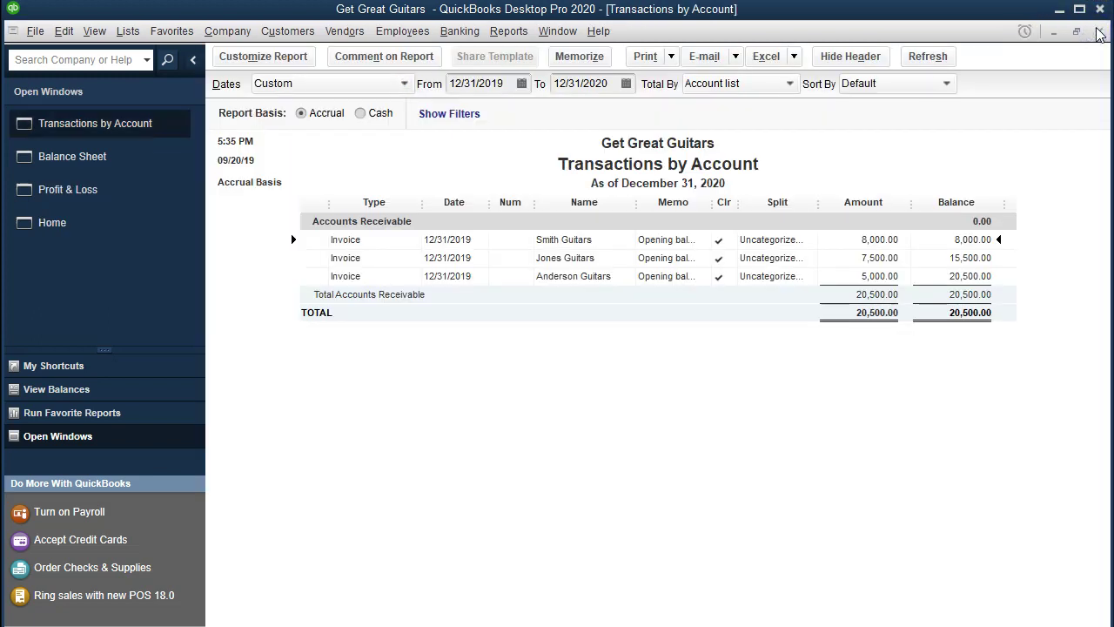
pyautogui.click(1099, 31)
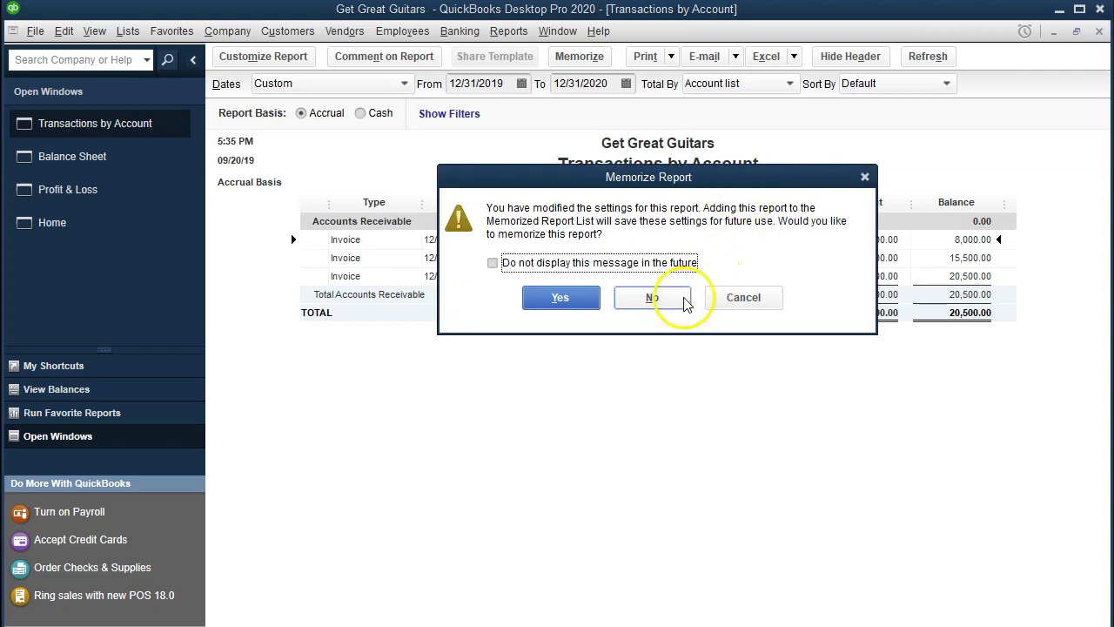
pyautogui.click(651, 297)
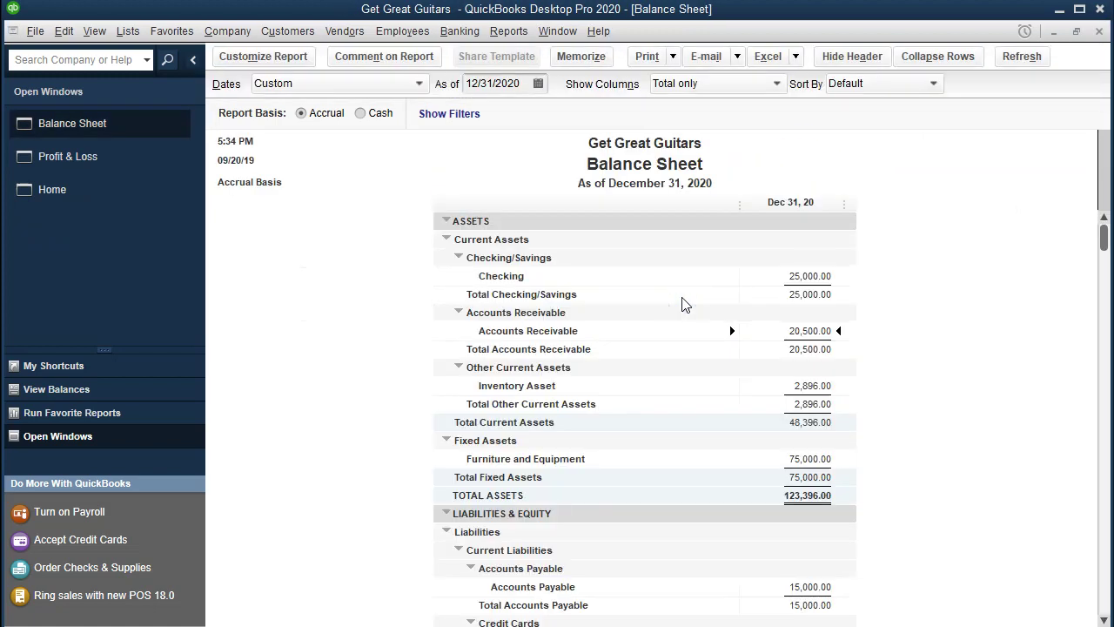
# Step: Set the Balance Sheet's as-of date to 01/01/2020
pyautogui.click(794, 276)
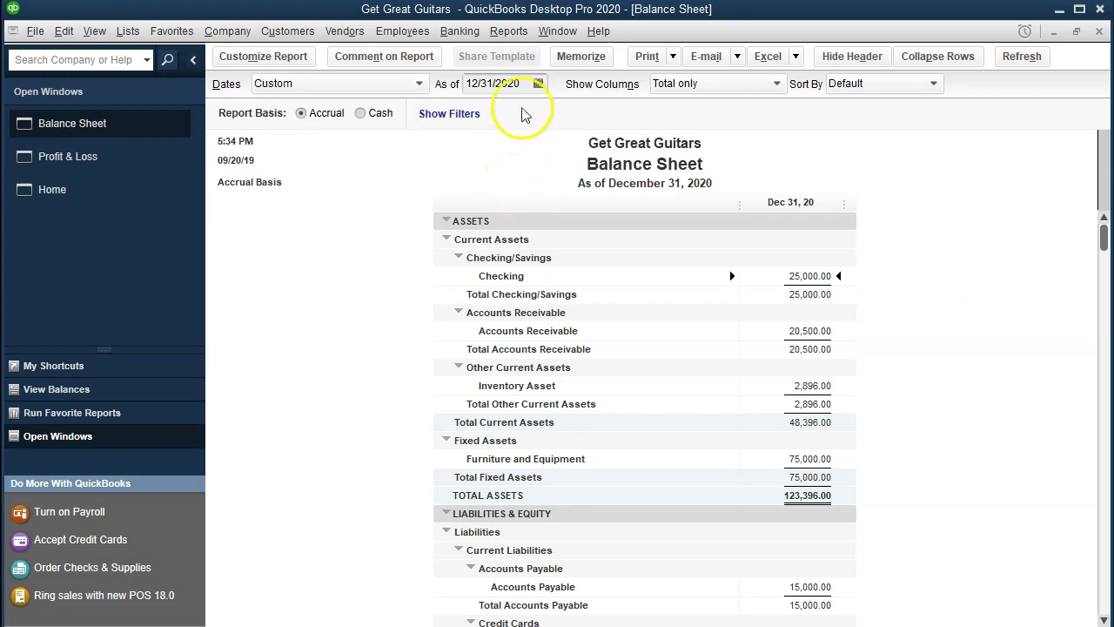
pyautogui.click(494, 84)
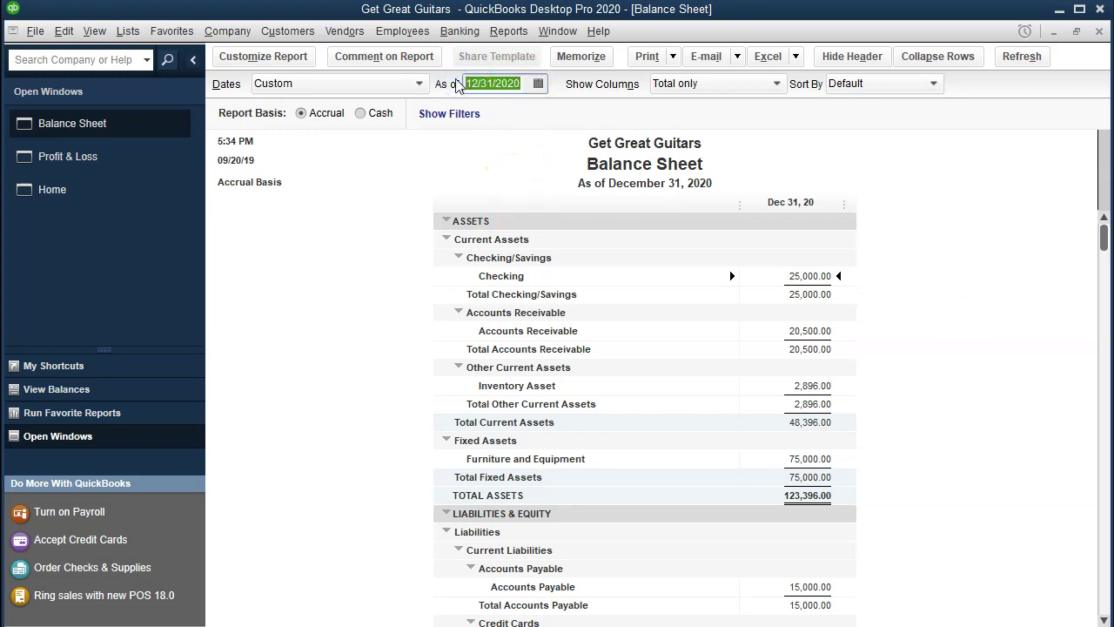
pyautogui.write('01')
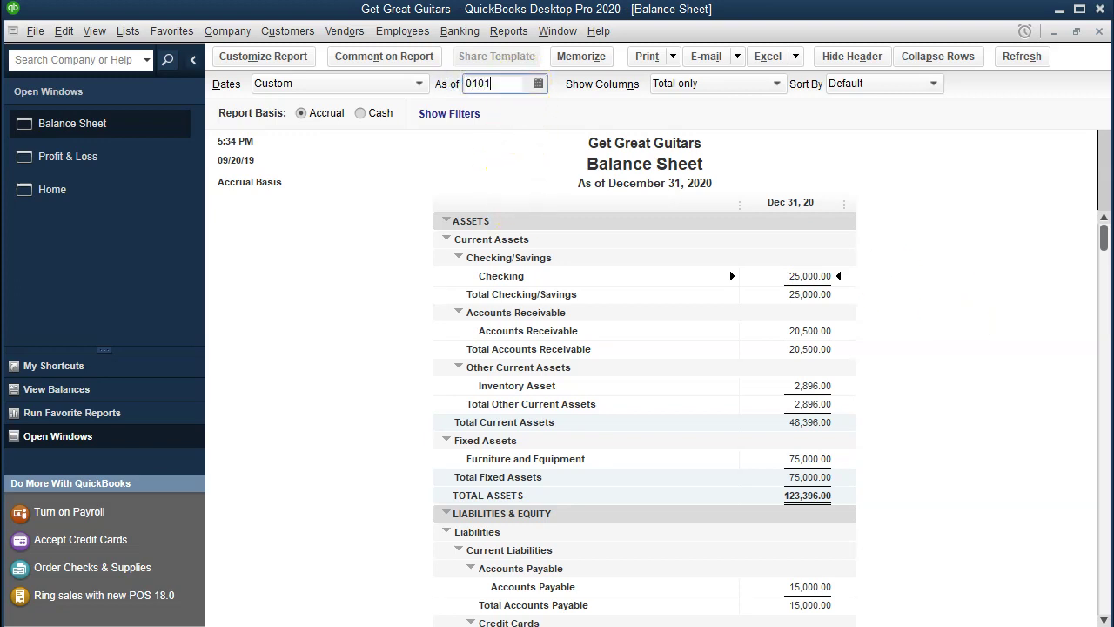
pyautogui.write('/01/20')
pyautogui.press('Tab')
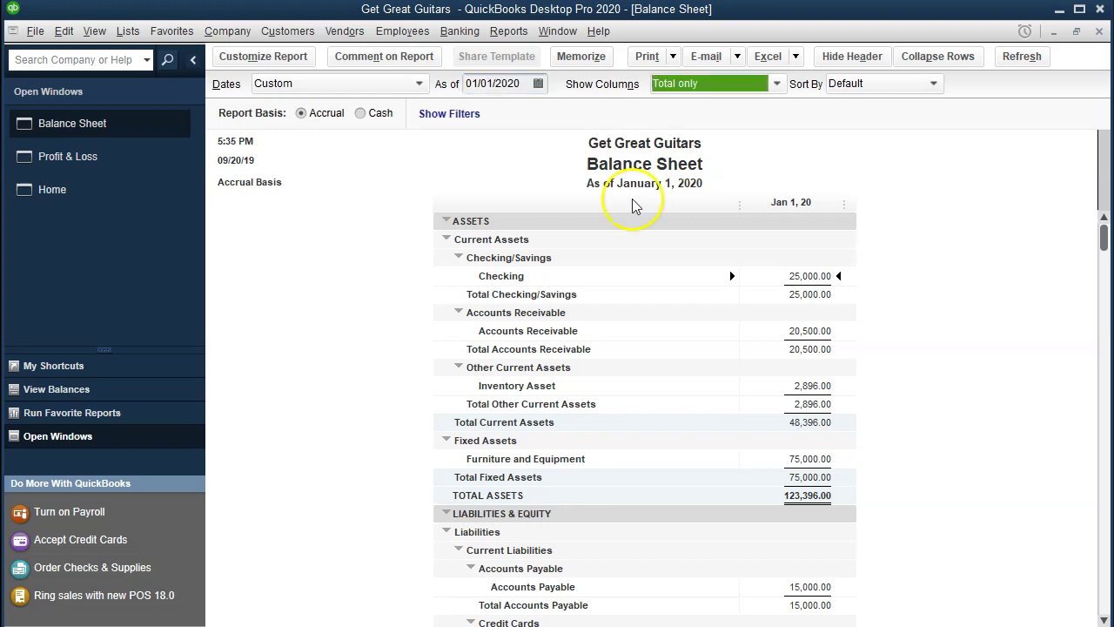
# Step: Review the January 1, 2020 Balance Sheet line by line, from Checking through the liabilities to Owners Equity
pyautogui.click(796, 277)
pyautogui.press('Down')
pyautogui.press('Down')
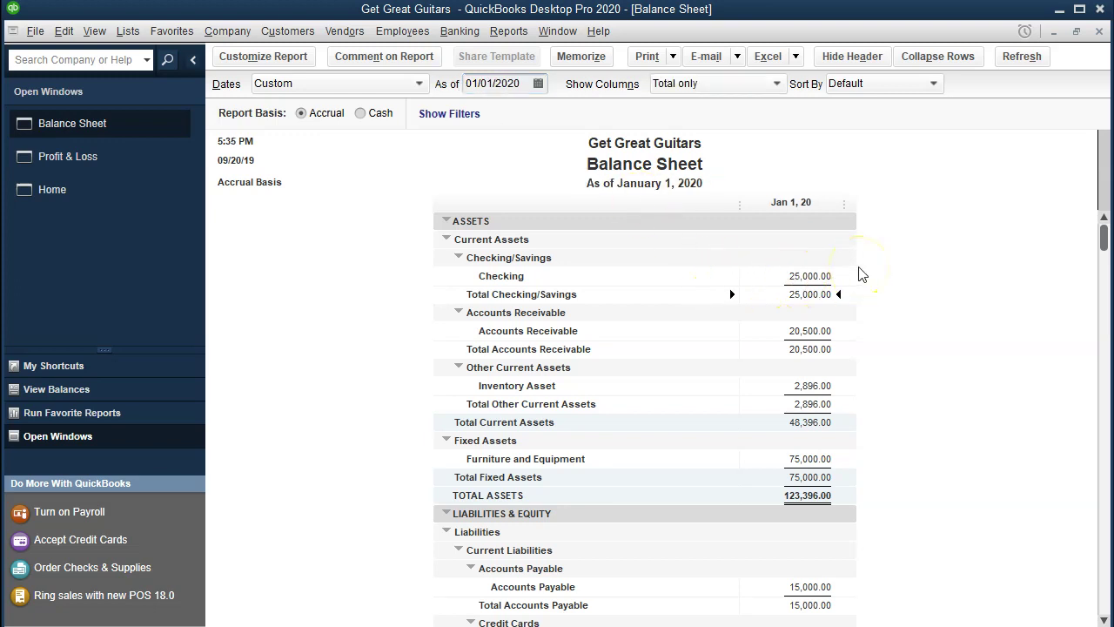
pyautogui.press('Down')
pyautogui.press('Down')
pyautogui.press('Down')
pyautogui.press('Down')
pyautogui.press('Down')
pyautogui.press('Down')
pyautogui.press('Down')
pyautogui.press('Down')
pyautogui.press('Down')
pyautogui.press('Down')
pyautogui.press('Down')
pyautogui.press('Down')
pyautogui.press('Down')
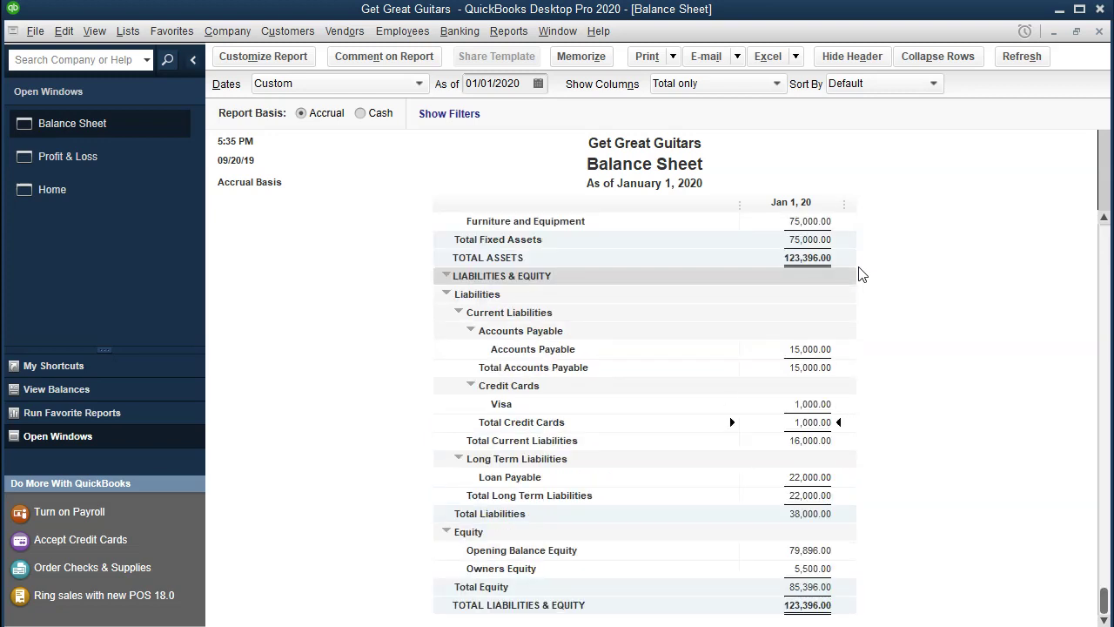
pyautogui.press('Down')
pyautogui.press('Down')
pyautogui.press('Down')
pyautogui.press('Down')
pyautogui.press('Up')
pyautogui.click(808, 570)
pyautogui.scroll(5, 912, 491)
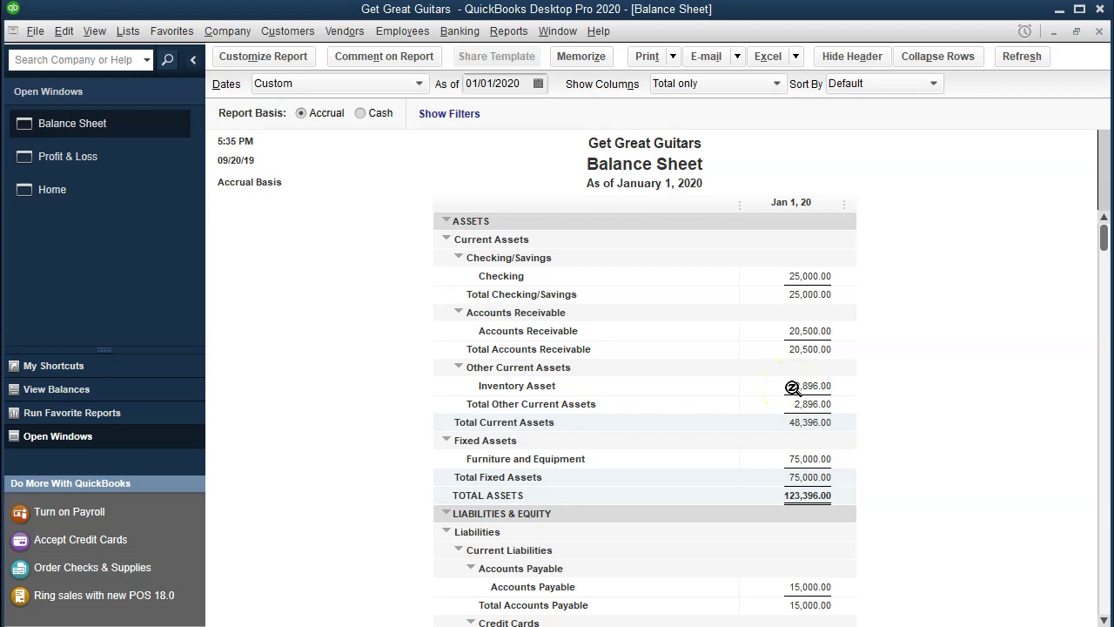
# Step: Open the Trial Balance report and set its date range to 01/01/2020 through 01/01/2020
pyautogui.click(514, 33)
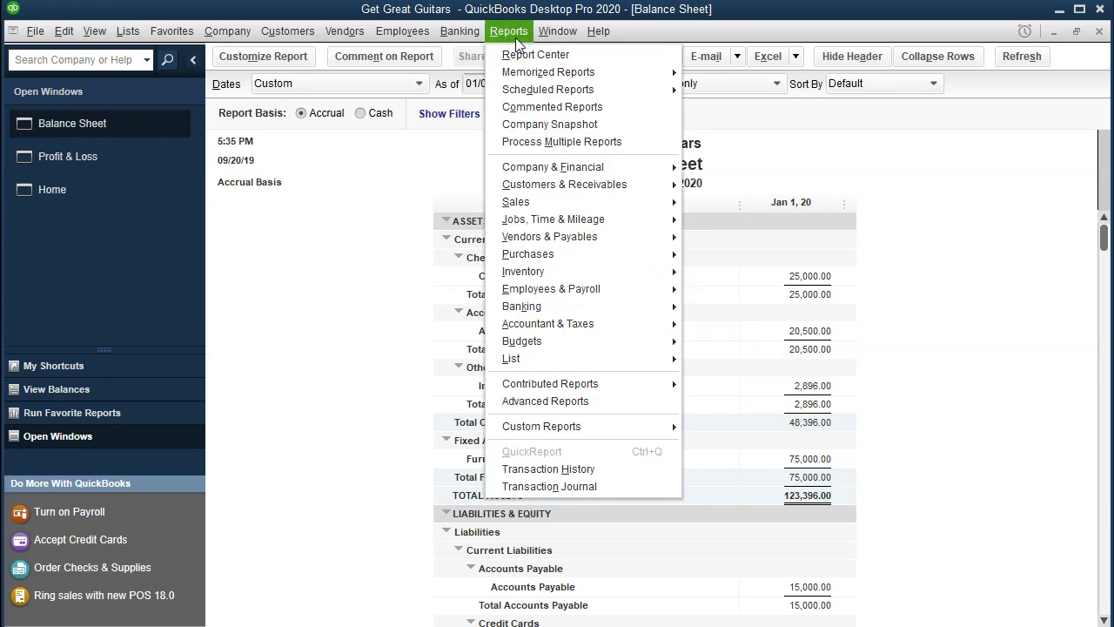
pyautogui.moveTo(634, 331)
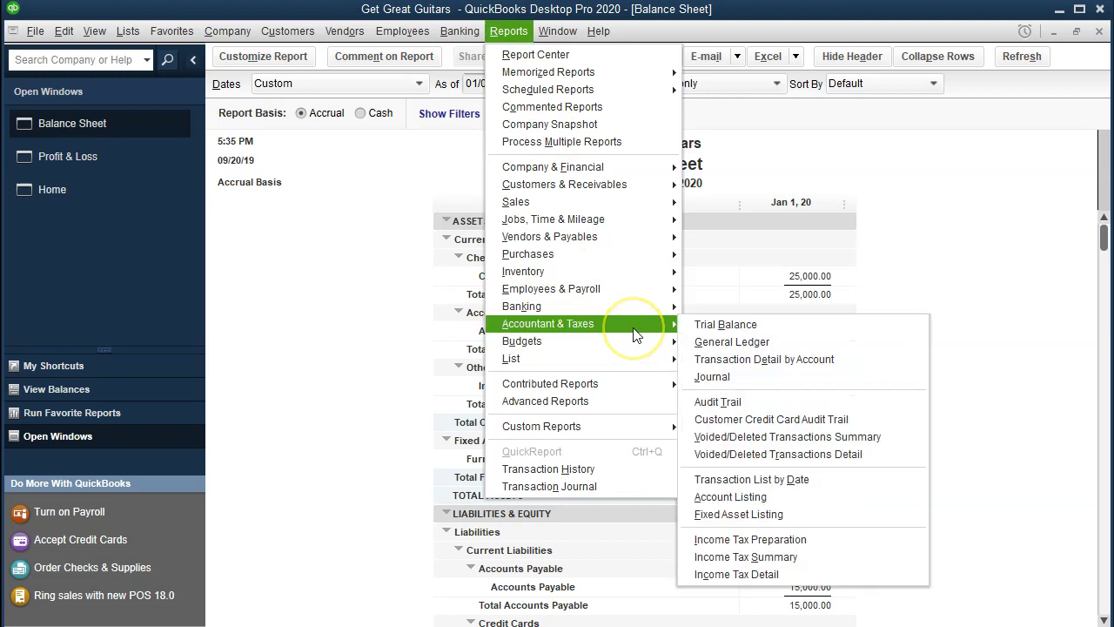
pyautogui.click(777, 333)
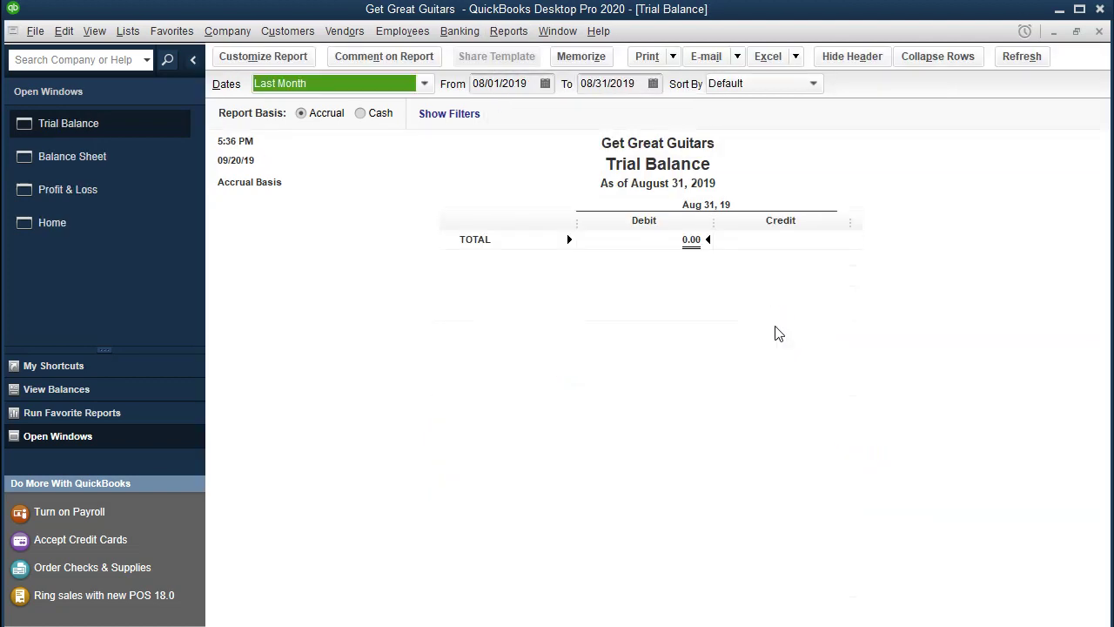
pyautogui.press('Tab')
pyautogui.write('1')
pyautogui.press('BackSpace')
pyautogui.write('01/01/20')
pyautogui.press('Tab')
pyautogui.write('01/01/2020')
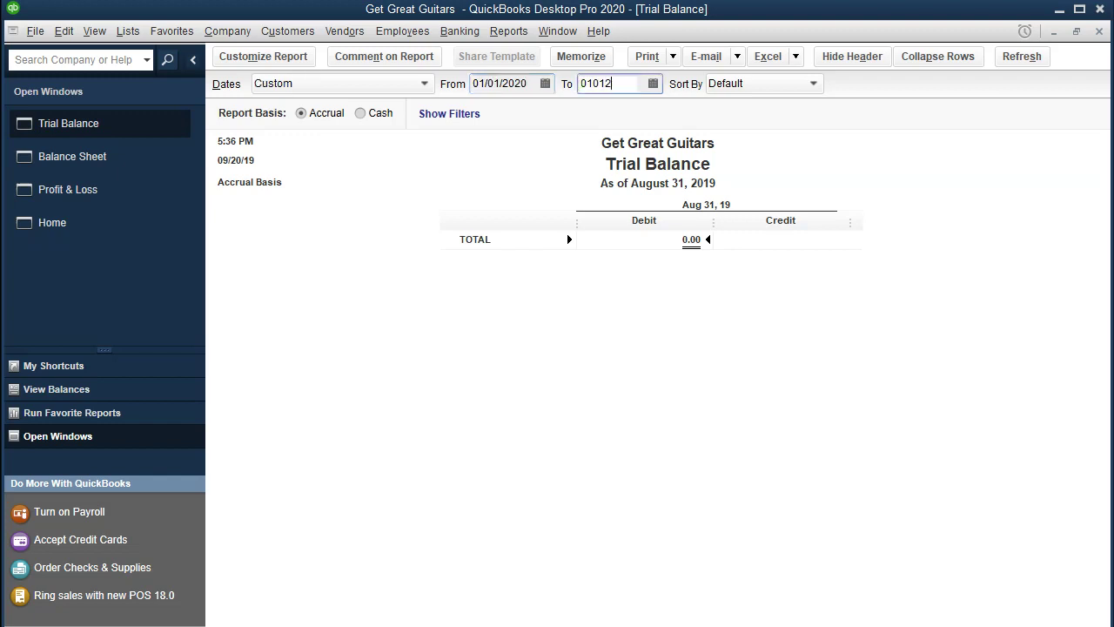
pyautogui.press('Tab')
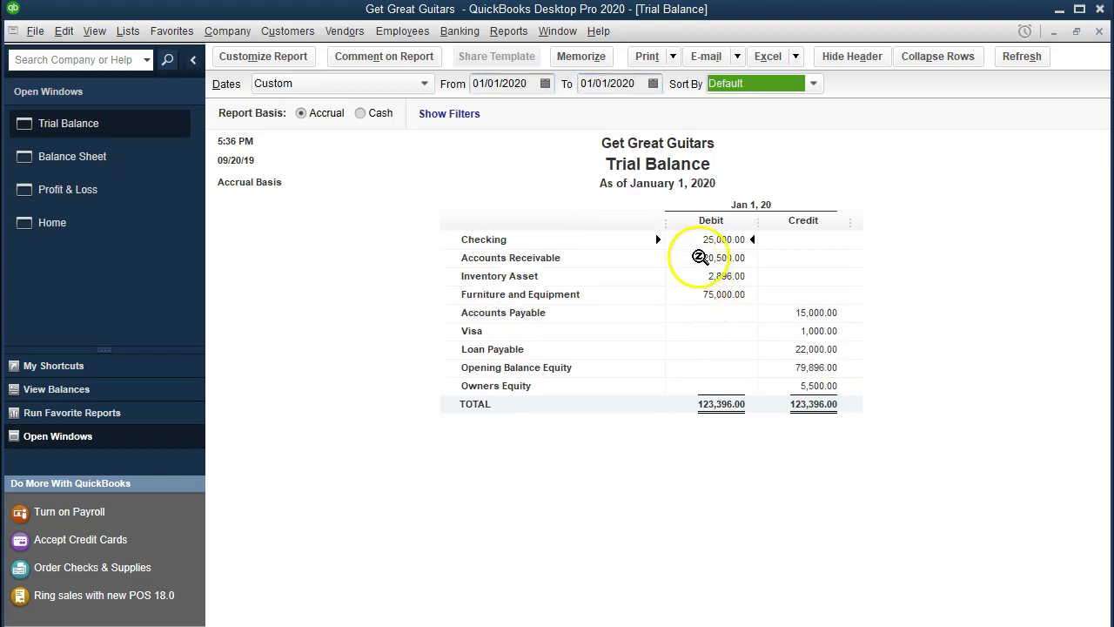
# Step: Review the Trial Balance accounts one by one, from Checking down to Owners Equity
pyautogui.click(770, 240)
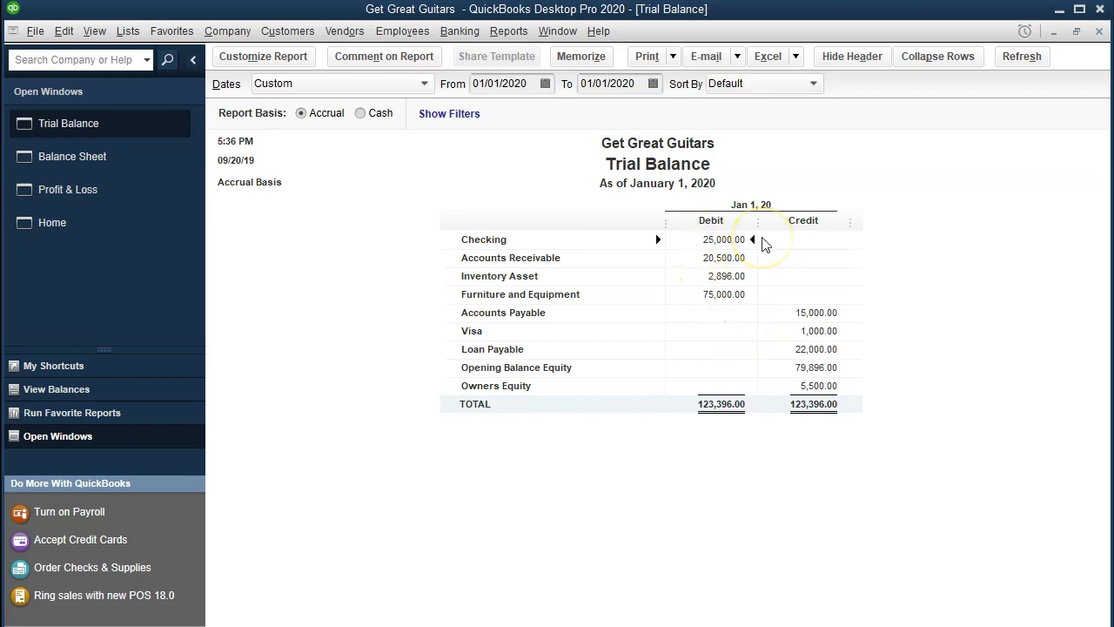
pyautogui.press('Down')
pyautogui.press('Down')
pyautogui.press('Down')
pyautogui.press('Down')
pyautogui.press('Down')
pyautogui.press('Down')
pyautogui.press('Down')
pyautogui.press('Down')
pyautogui.press('Up')
pyautogui.click(838, 384)
# Step: View the blank general journal entry form and close it without recording an entry
pyautogui.click(231, 34)
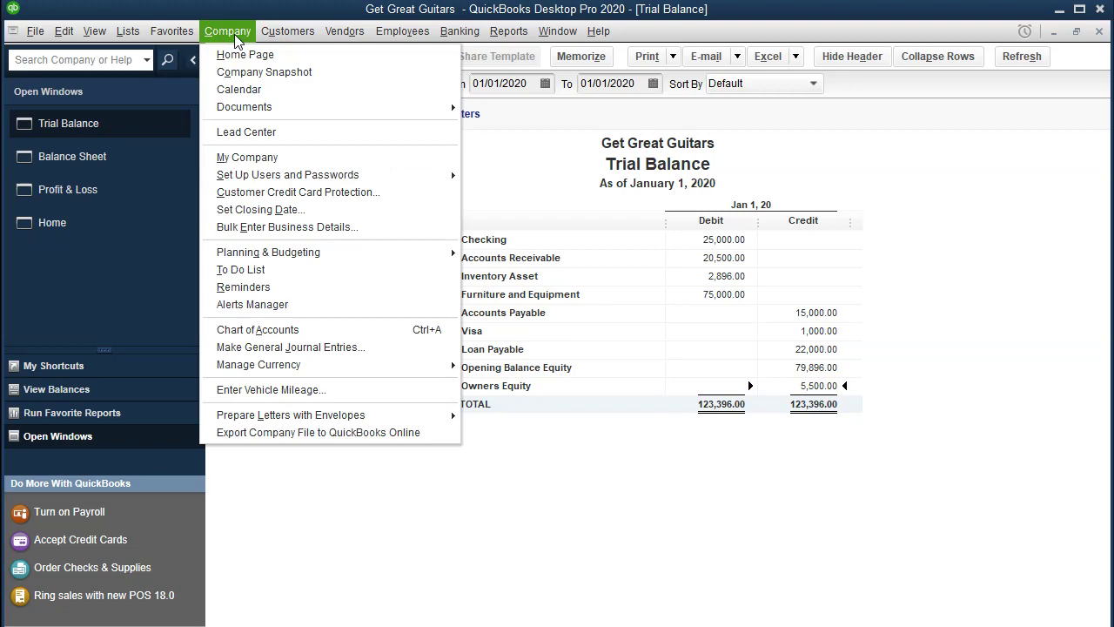
pyautogui.click(354, 349)
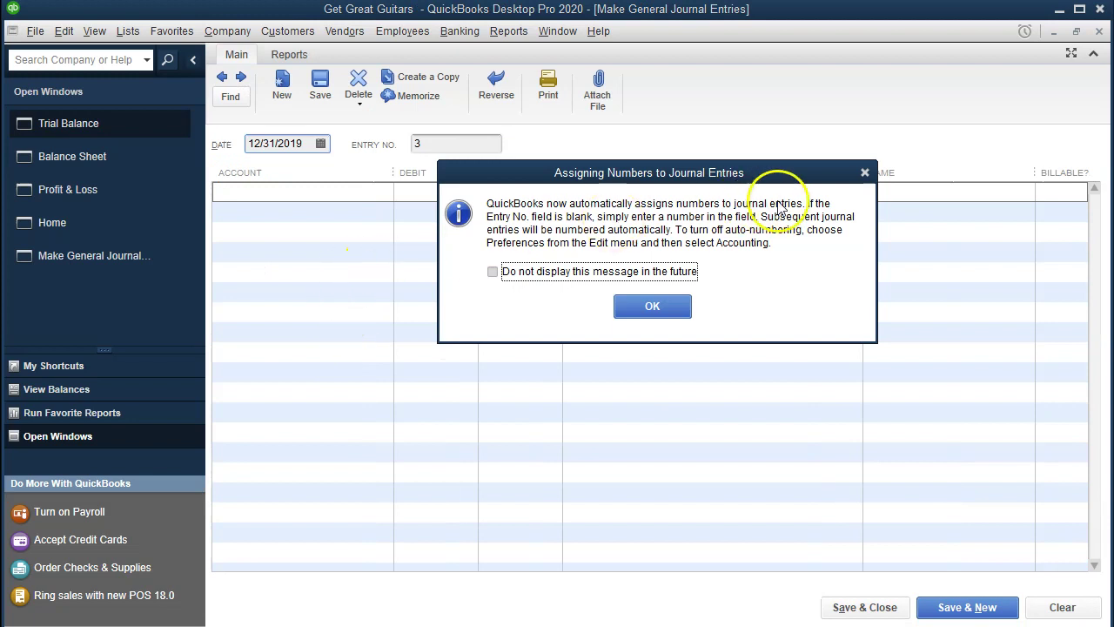
pyautogui.click(865, 173)
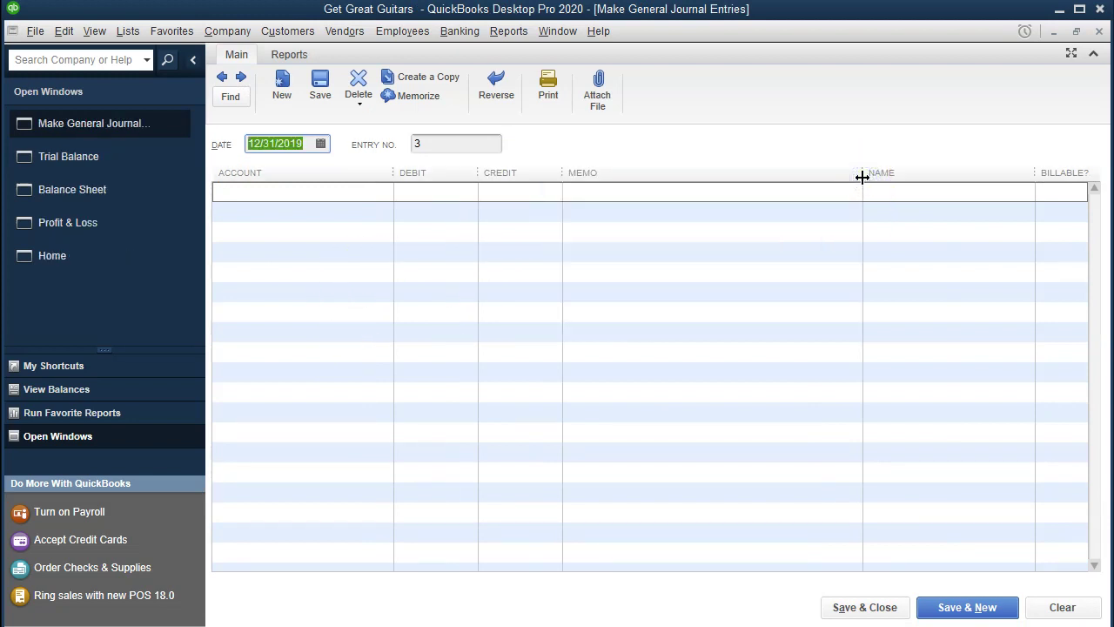
pyautogui.click(1098, 31)
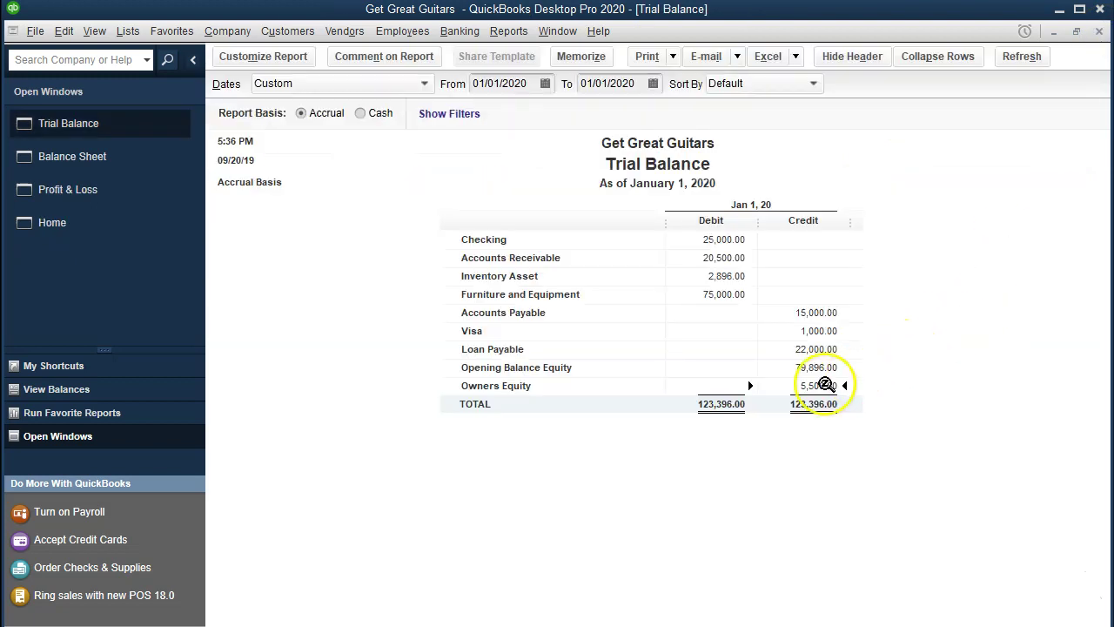
# Step: Select the Opening Balance Equity amount on the Trial Balance and open the Chart of Accounts
pyautogui.click(816, 367)
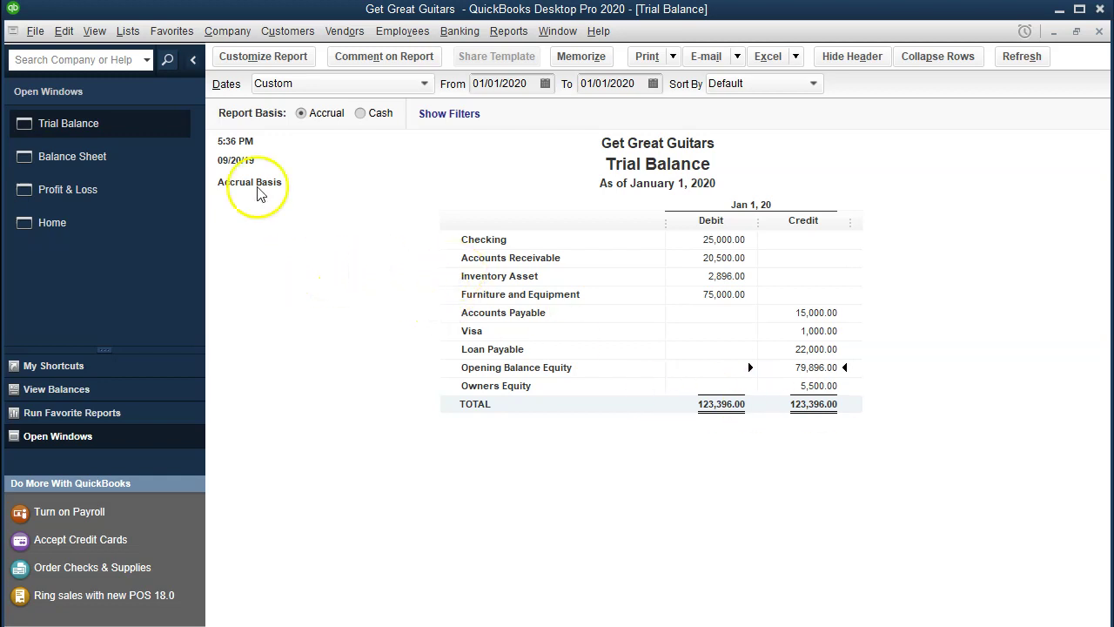
pyautogui.click(128, 30)
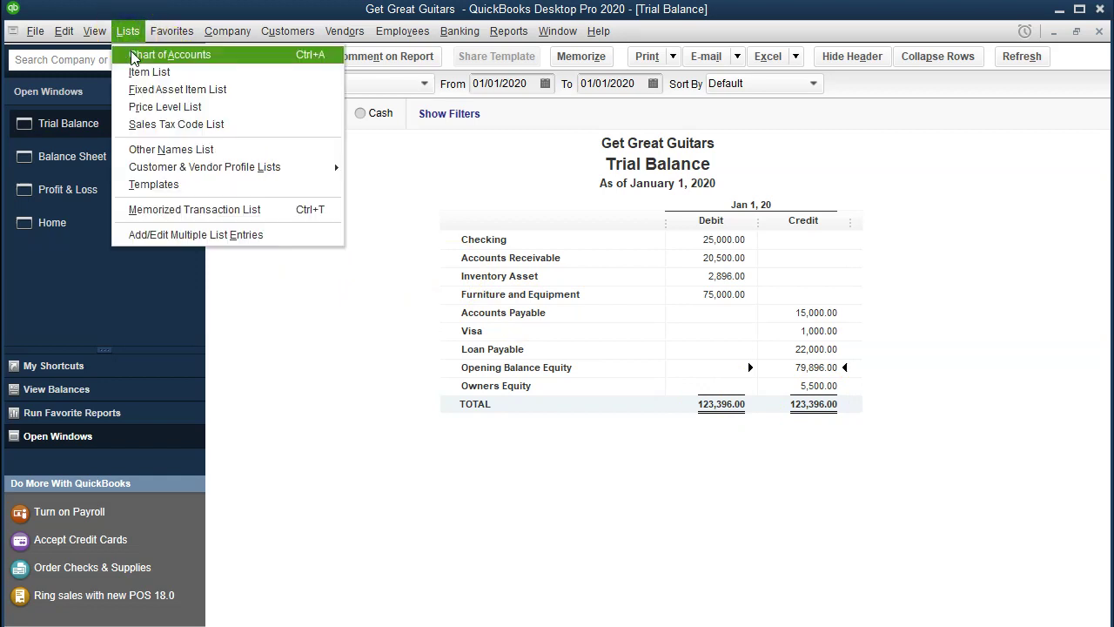
pyautogui.click(221, 54)
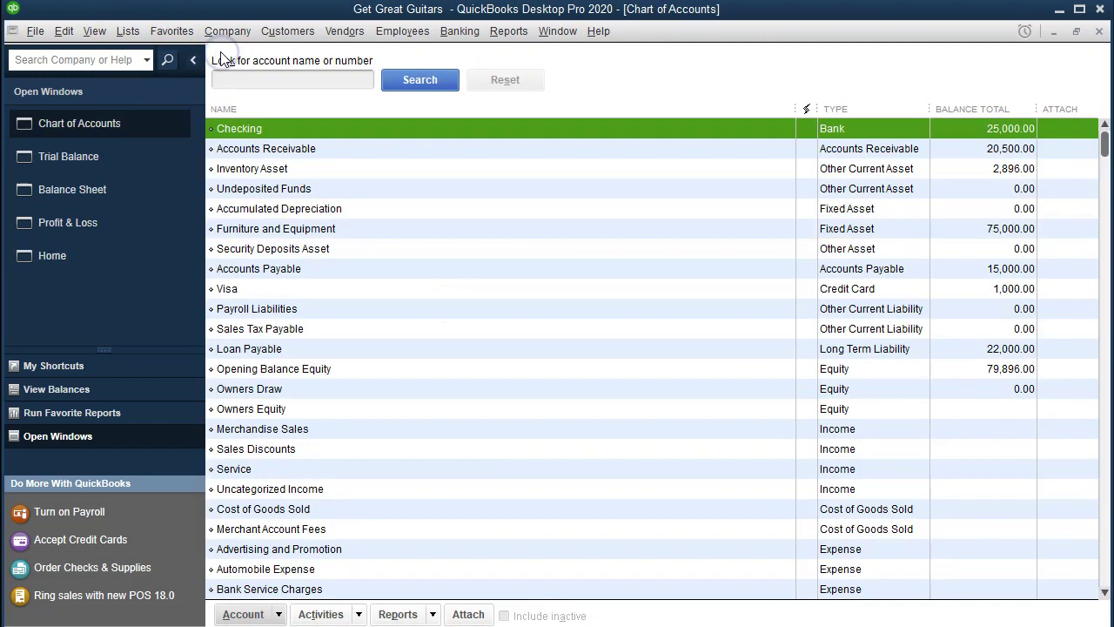
# Step: Open the Opening Balance Equity register and enter a decrease of 79,896 on a new line dated 12/31/2019
pyautogui.click(401, 366)
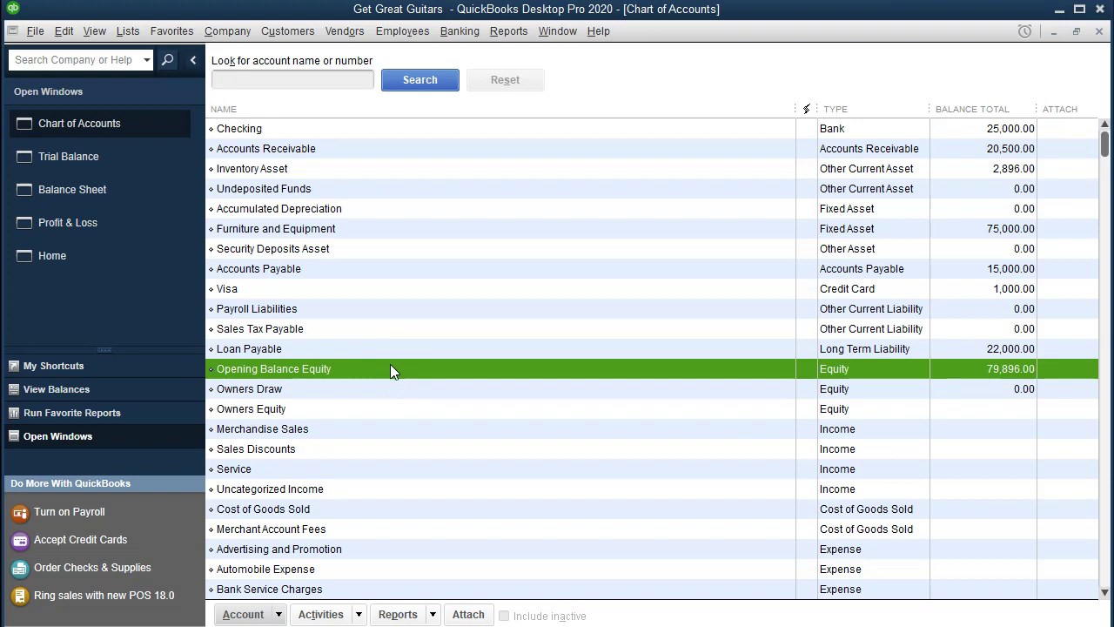
pyautogui.doubleClick(390, 367)
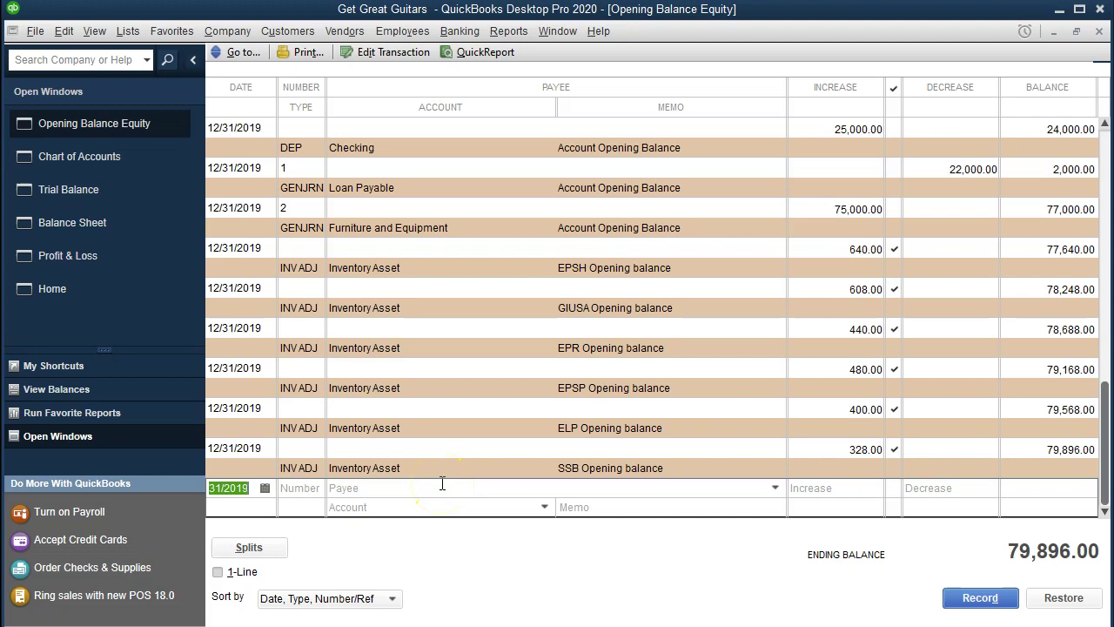
pyautogui.press('Tab')
pyautogui.press('Tab')
pyautogui.press('Tab')
pyautogui.press('Tab')
pyautogui.press('Tab')
pyautogui.write('79,8')
pyautogui.write('96')
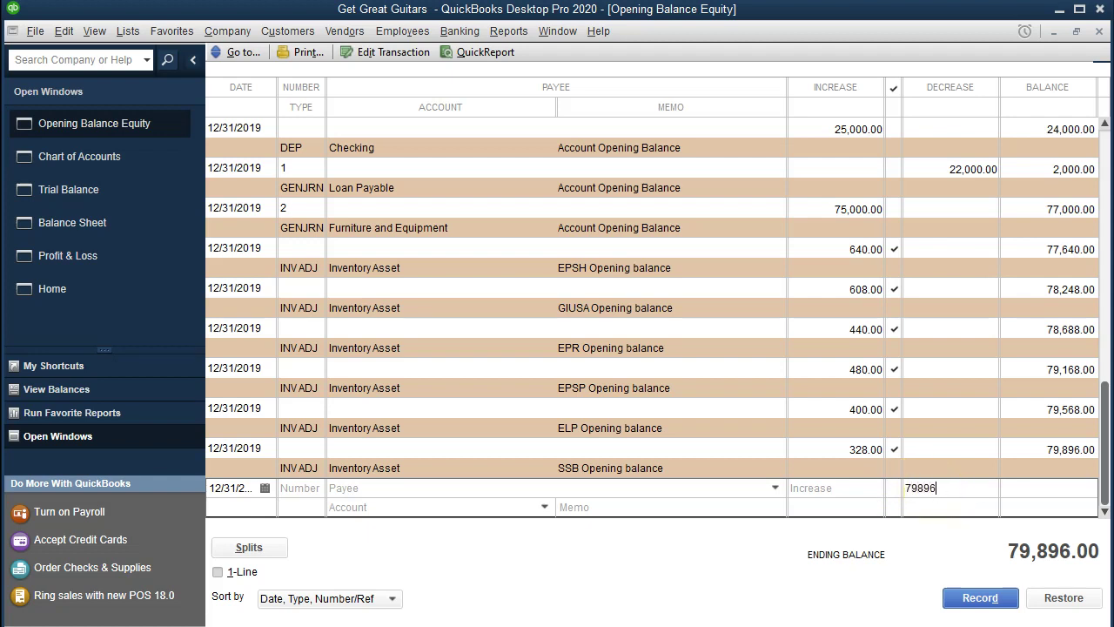
pyautogui.press('Tab')
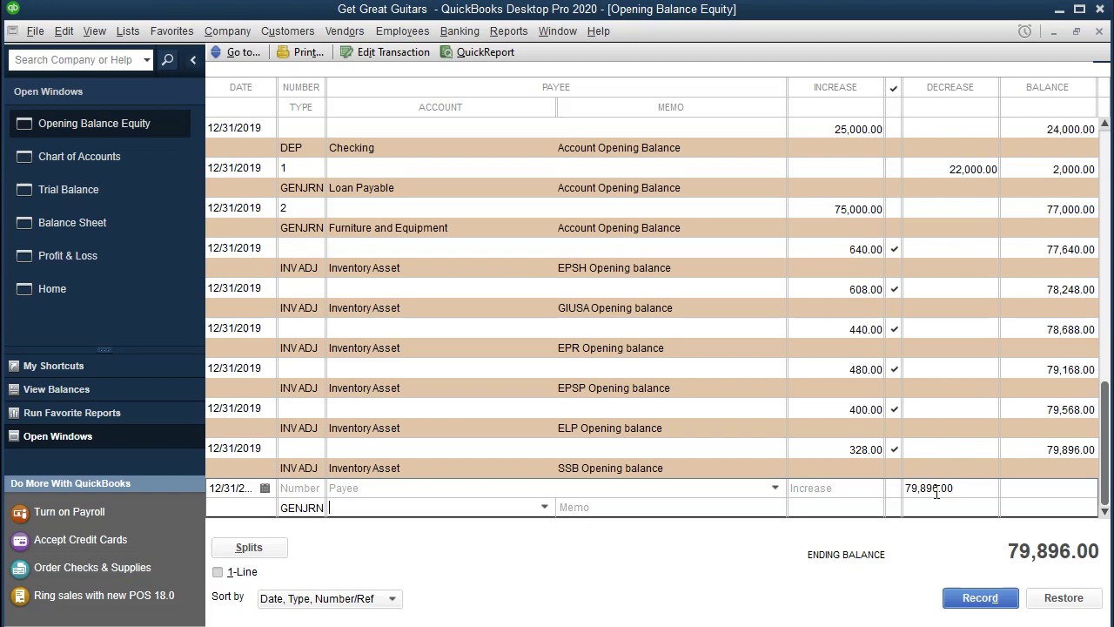
# Step: Assign the new register line to Owners Equity, record it despite the retained earnings warning, and close the register
pyautogui.click(541, 509)
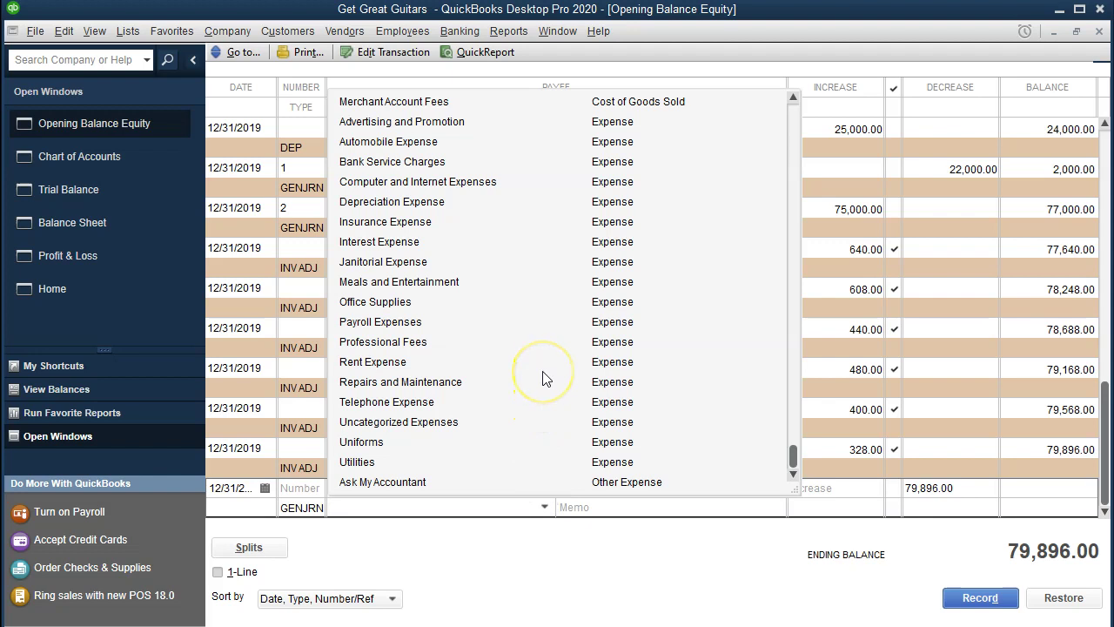
pyautogui.scroll(3, 542, 379)
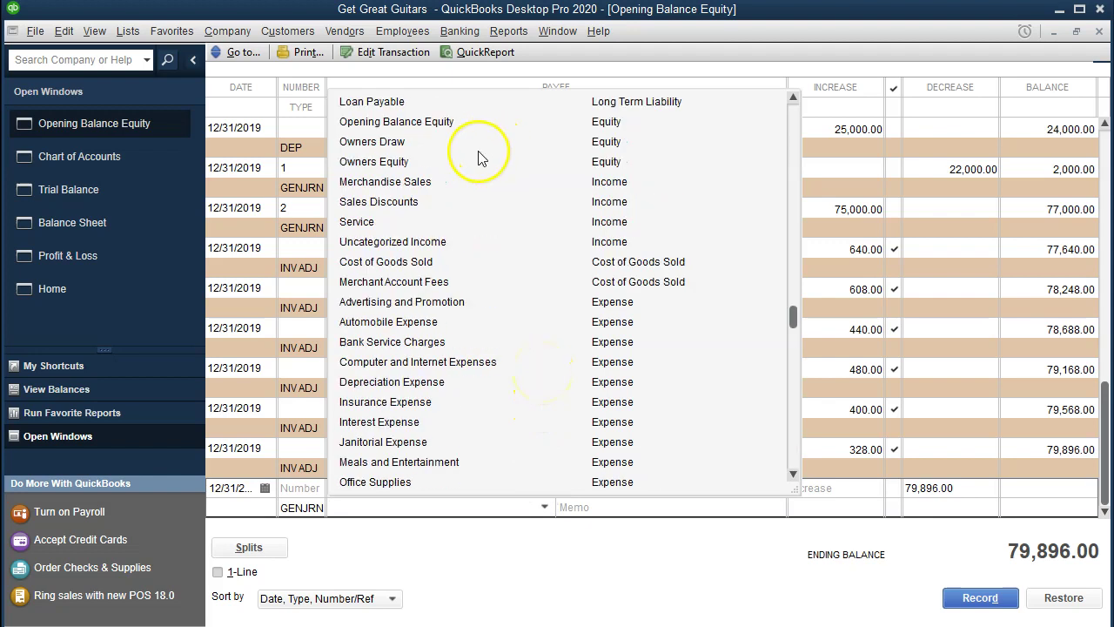
pyautogui.click(395, 163)
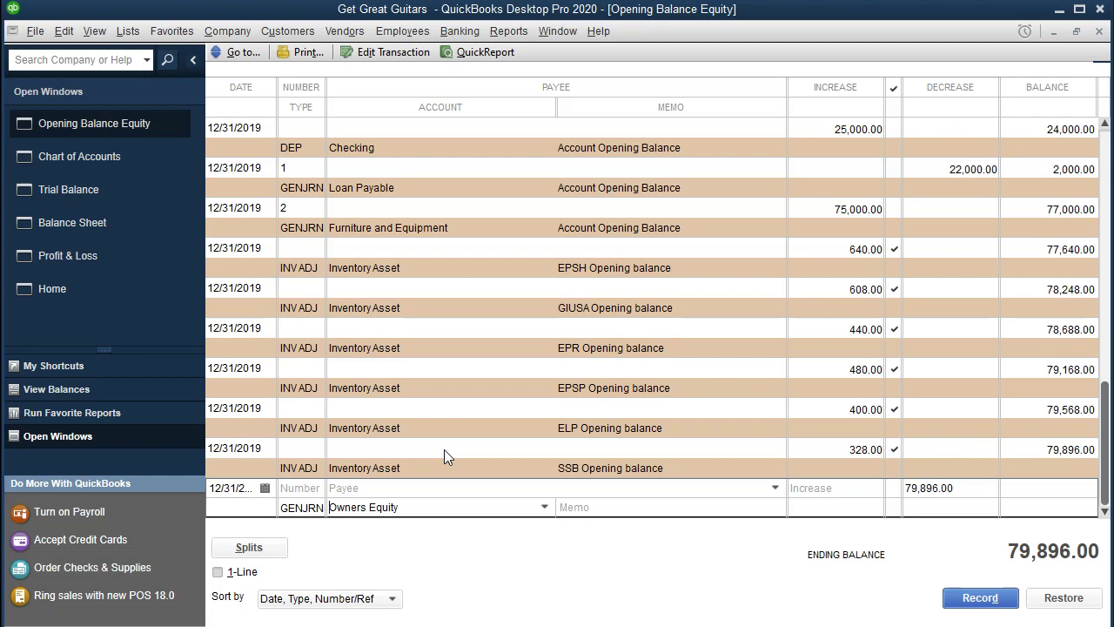
pyautogui.click(967, 597)
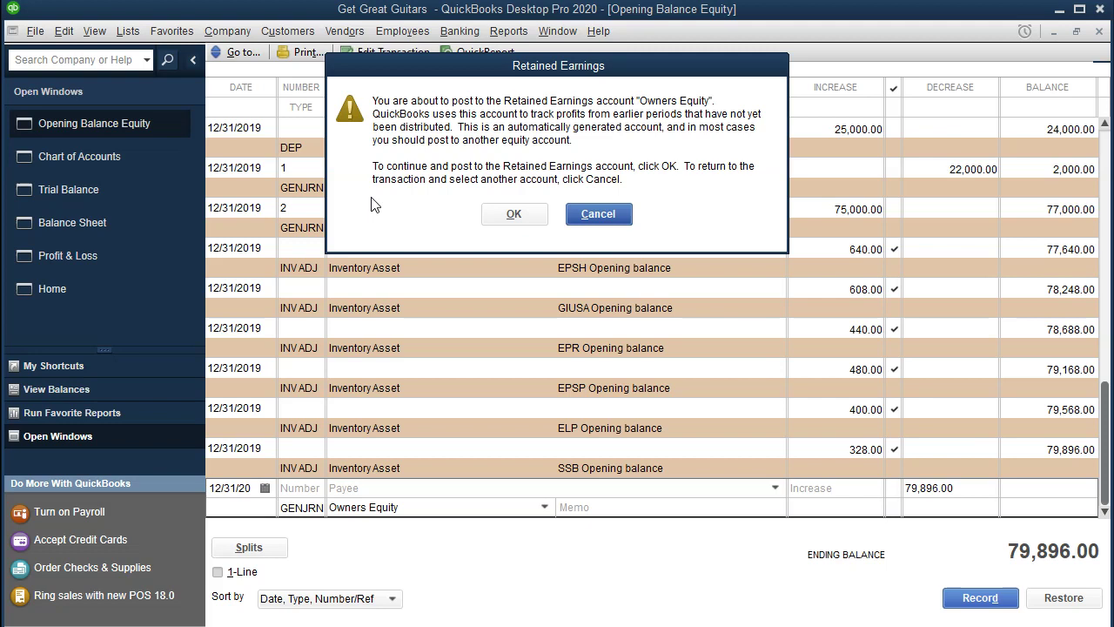
pyautogui.click(509, 214)
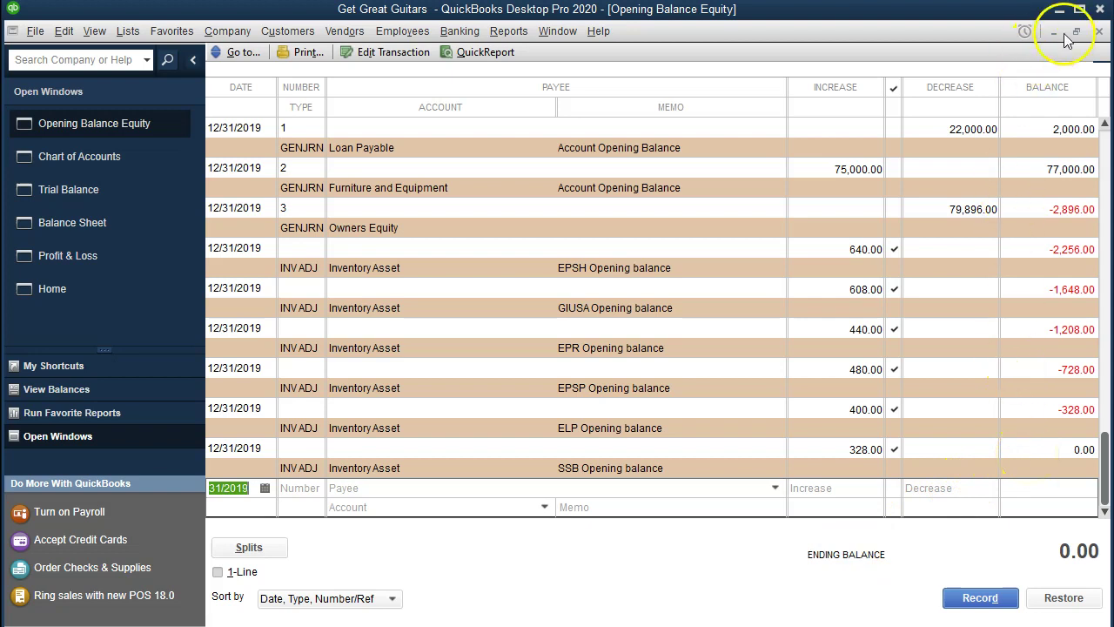
pyautogui.click(1099, 32)
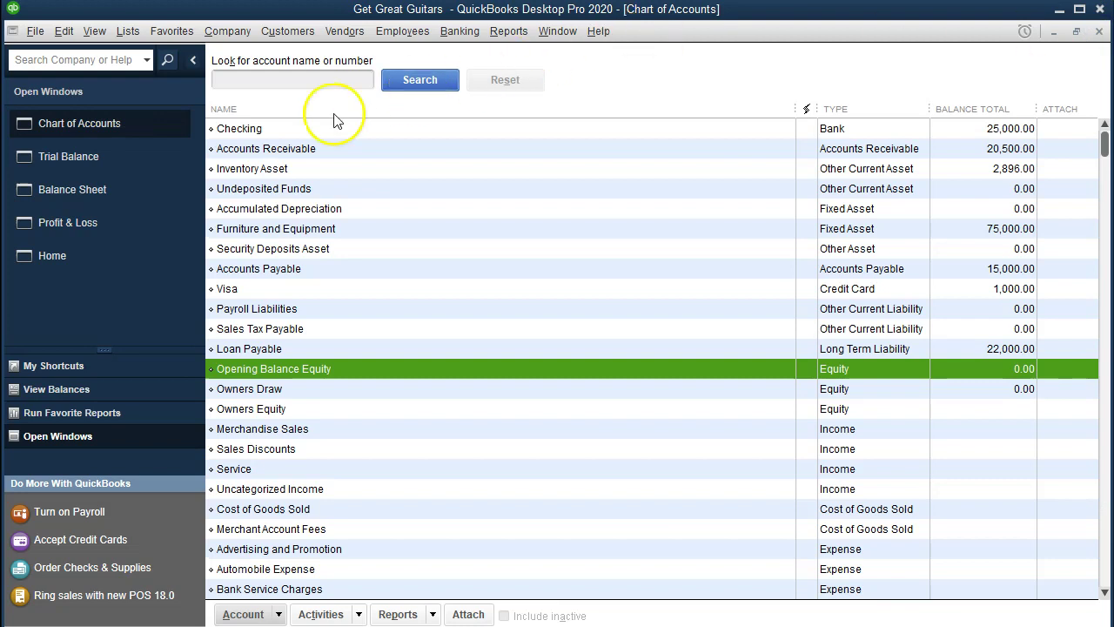
# Step: Check the equity section of the Balance Sheet and the Opening Balance Equity and Owners Equity rows of the Trial Balance
pyautogui.click(88, 192)
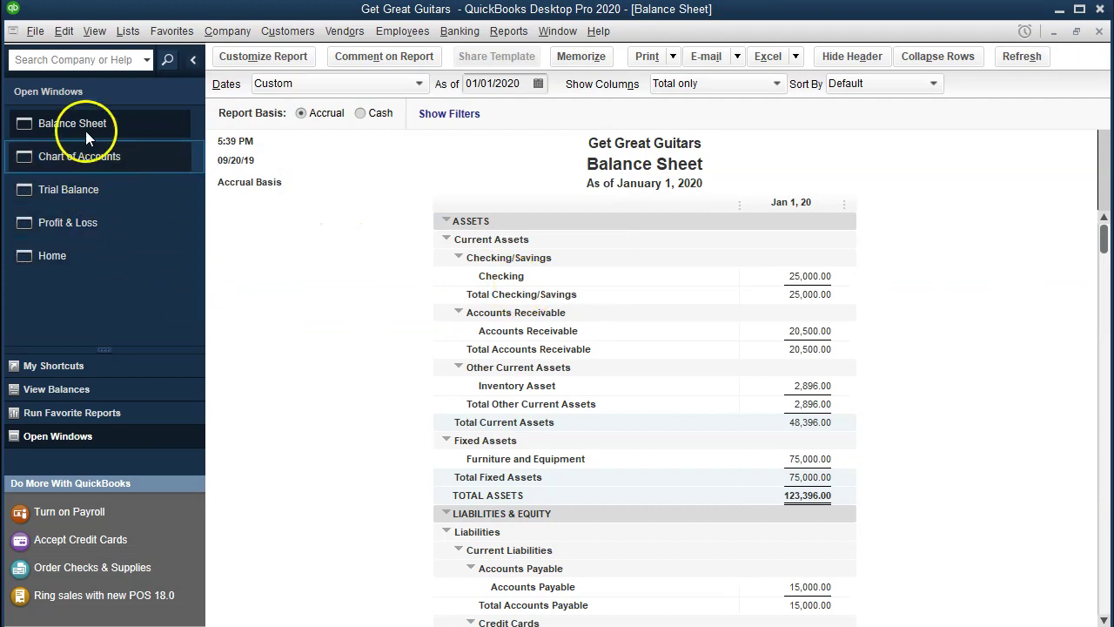
pyautogui.scroll(-4, 505, 404)
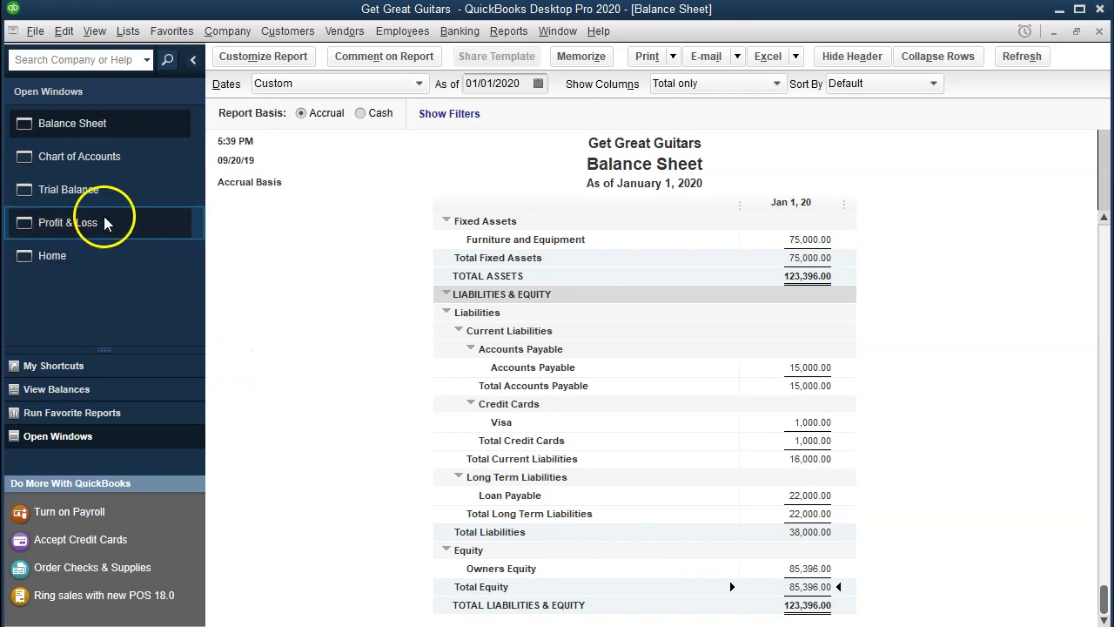
pyautogui.click(80, 190)
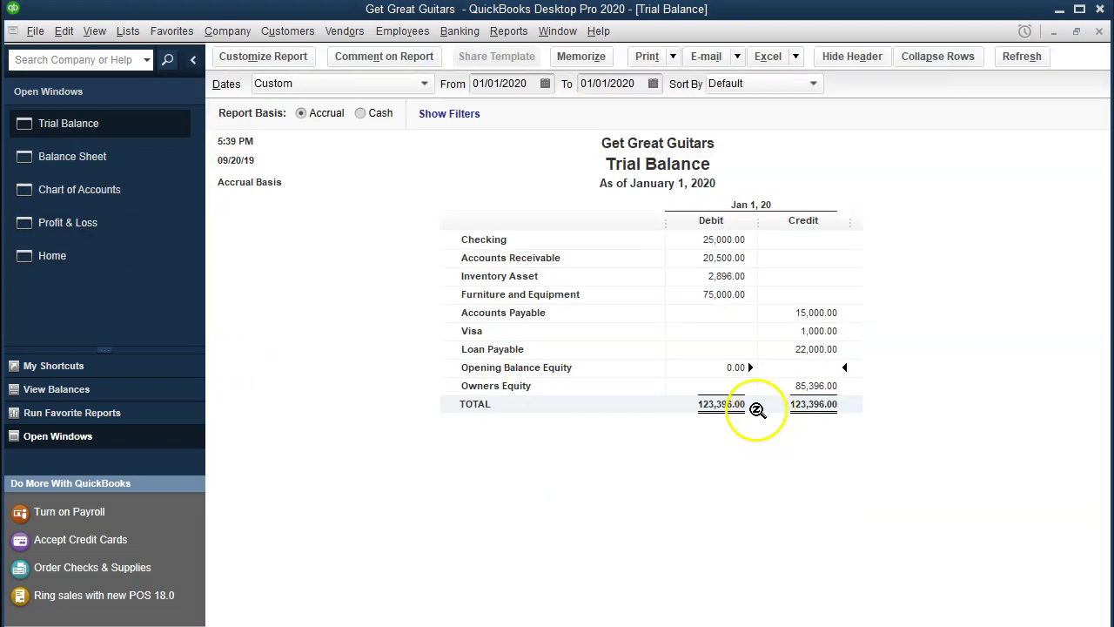
pyautogui.click(724, 368)
pyautogui.click(695, 479)
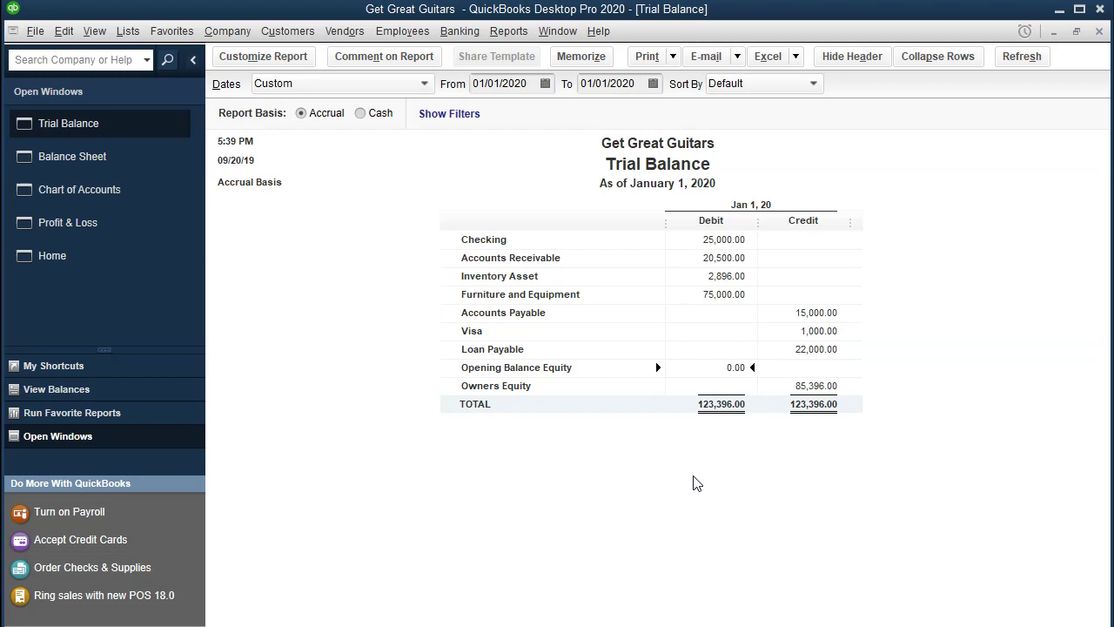
pyautogui.click(714, 387)
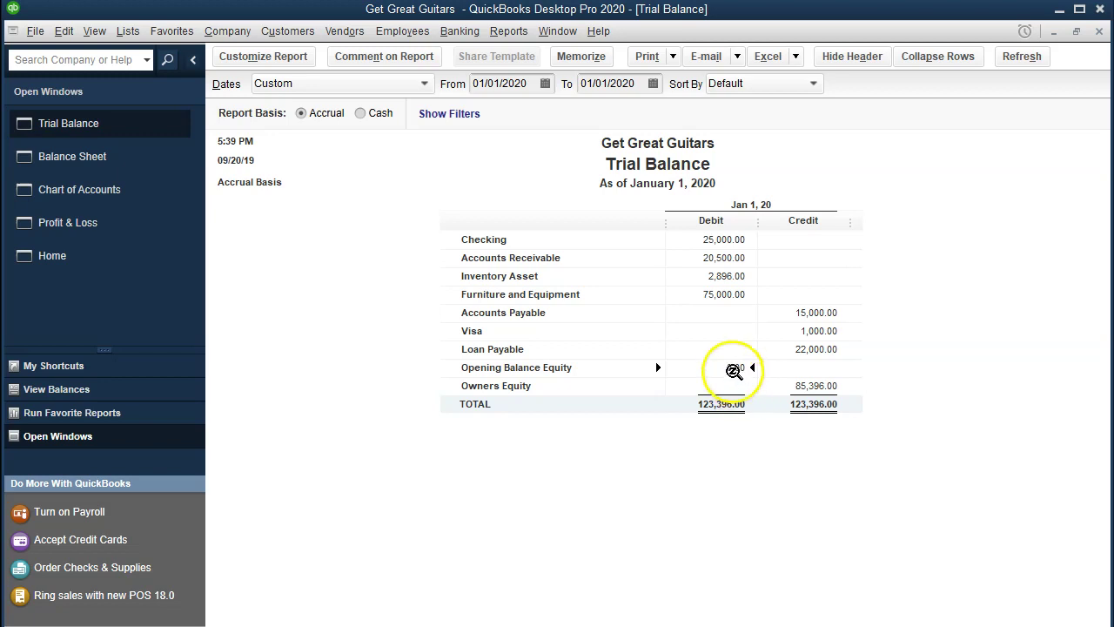
# Step: View the transactions behind Opening Balance Equity from 01/01/2019 to 01/01/2020, and close the report without memorizing it
pyautogui.doubleClick(735, 369)
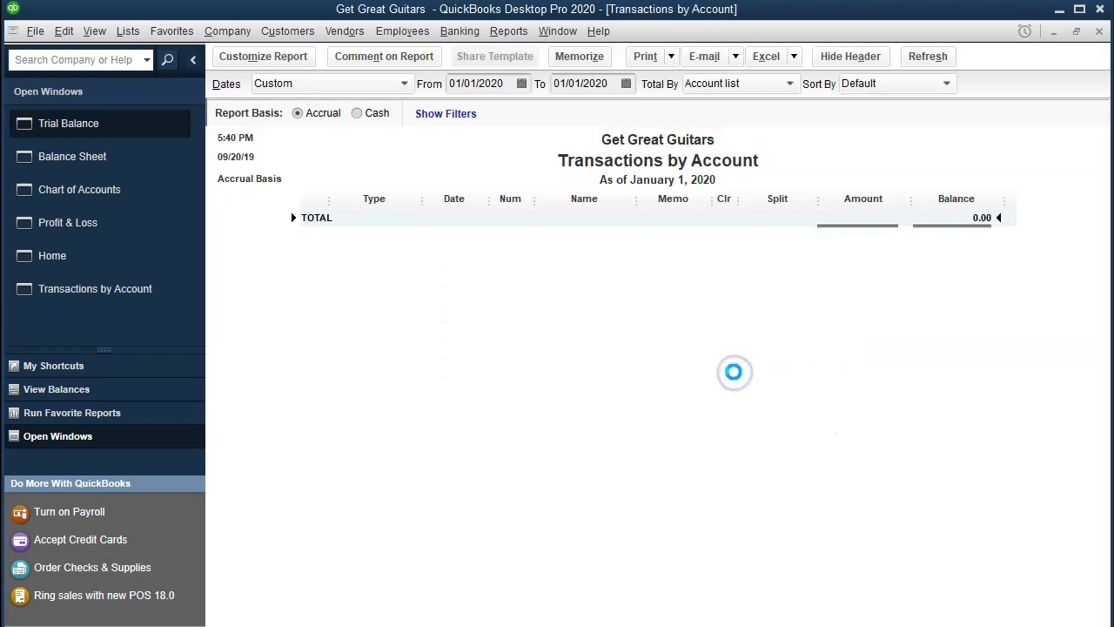
pyautogui.press('Tab')
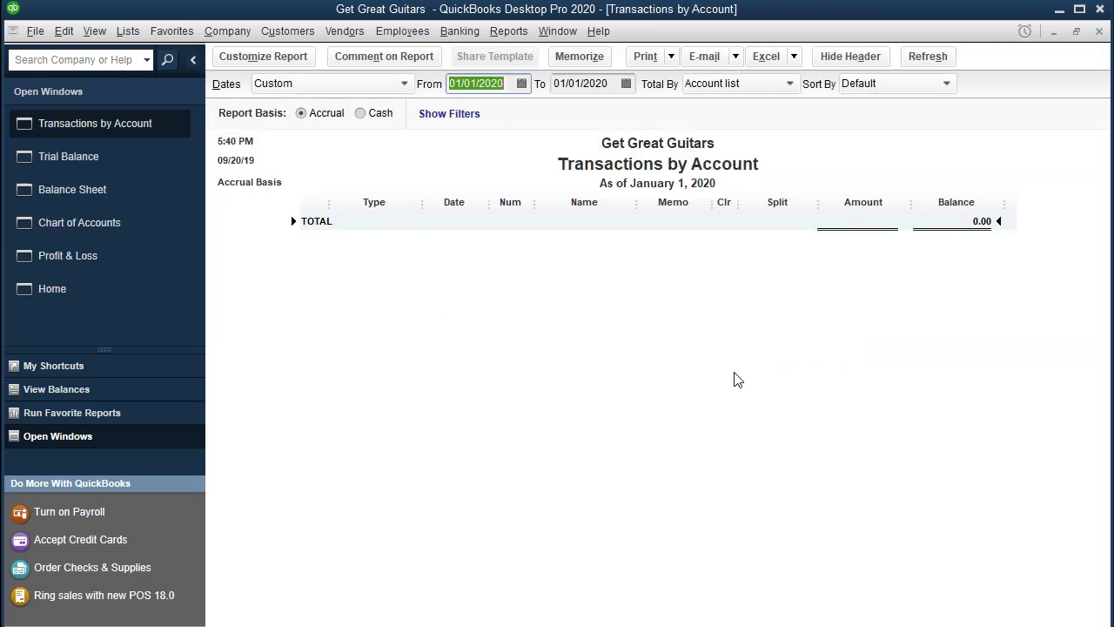
pyautogui.write('010119')
pyautogui.press('Tab')
pyautogui.press('Tab')
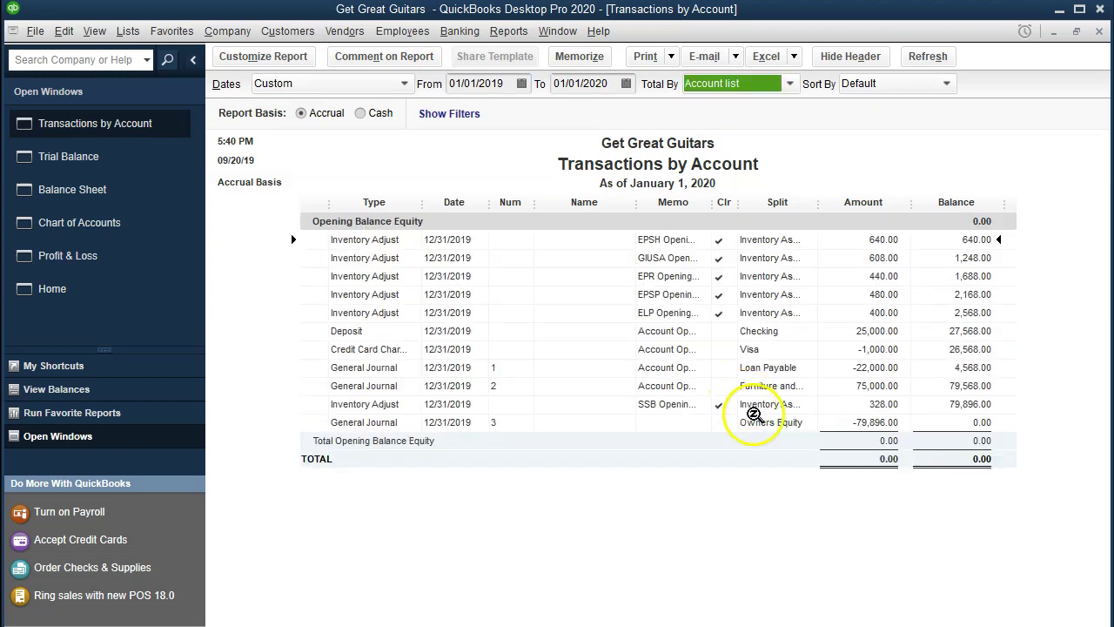
pyautogui.click(866, 423)
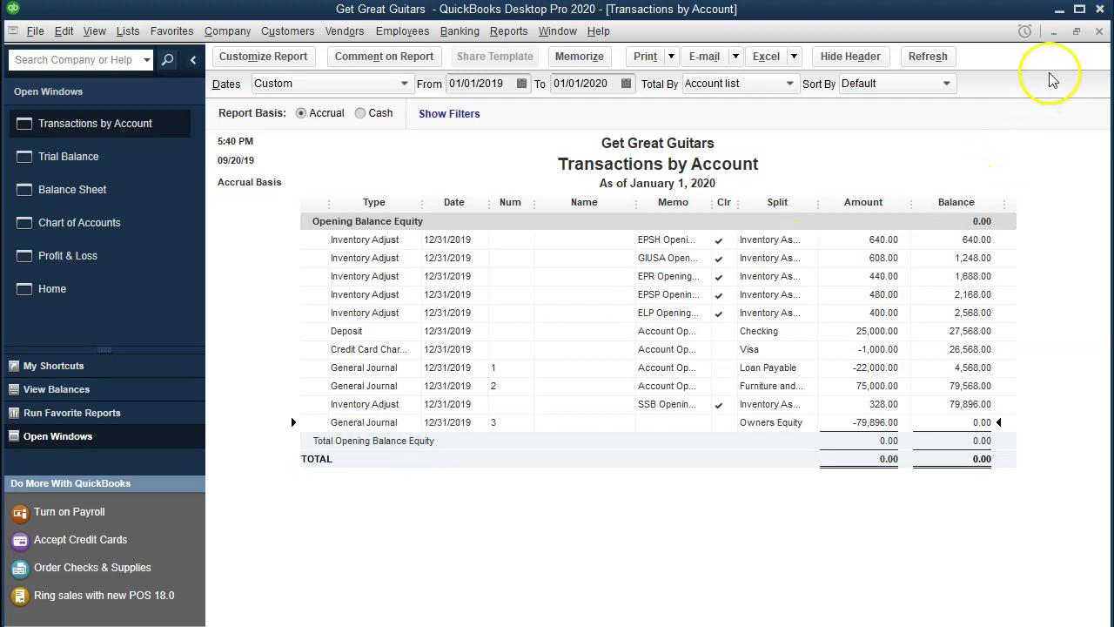
pyautogui.click(1097, 33)
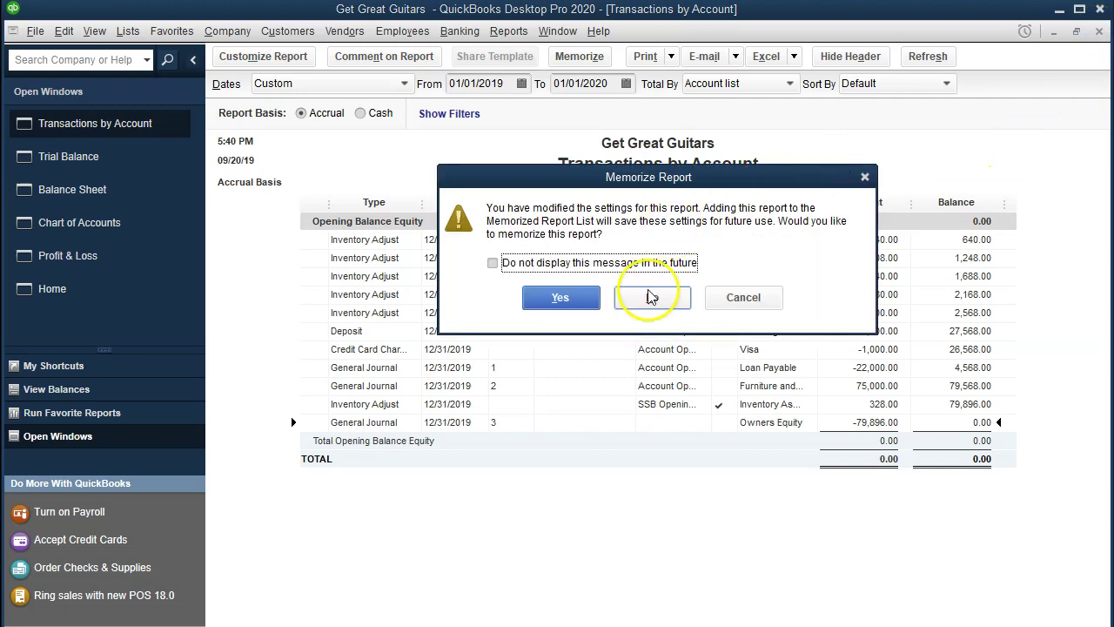
pyautogui.click(651, 296)
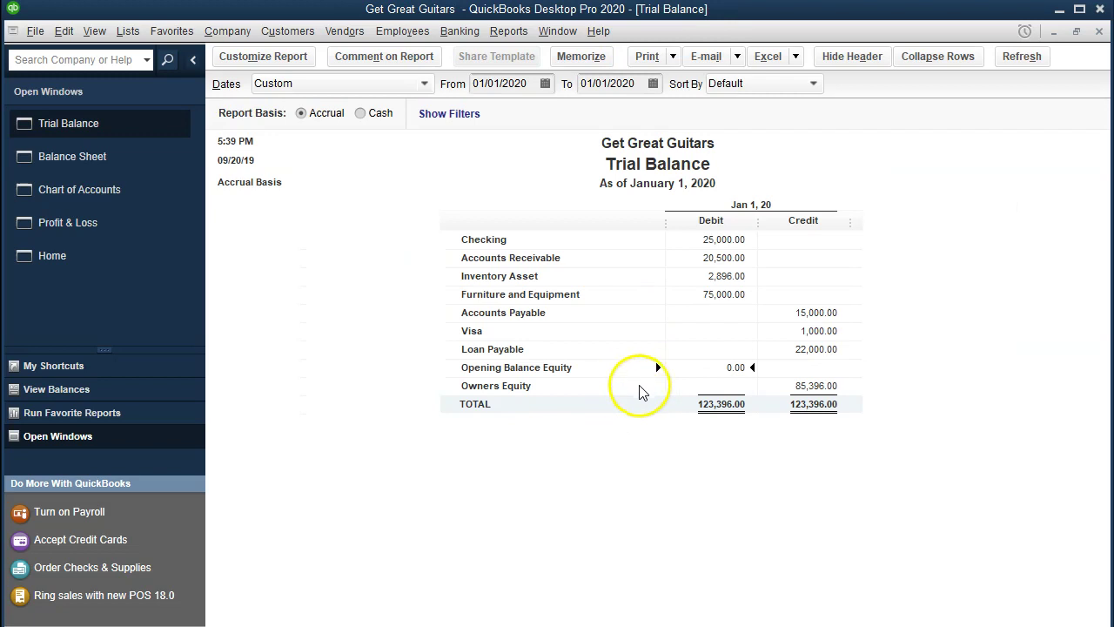
# Step: Open the transaction detail behind the Trial Balance's Owners Equity amount and set its start date to 01/01/2019
pyautogui.doubleClick(806, 389)
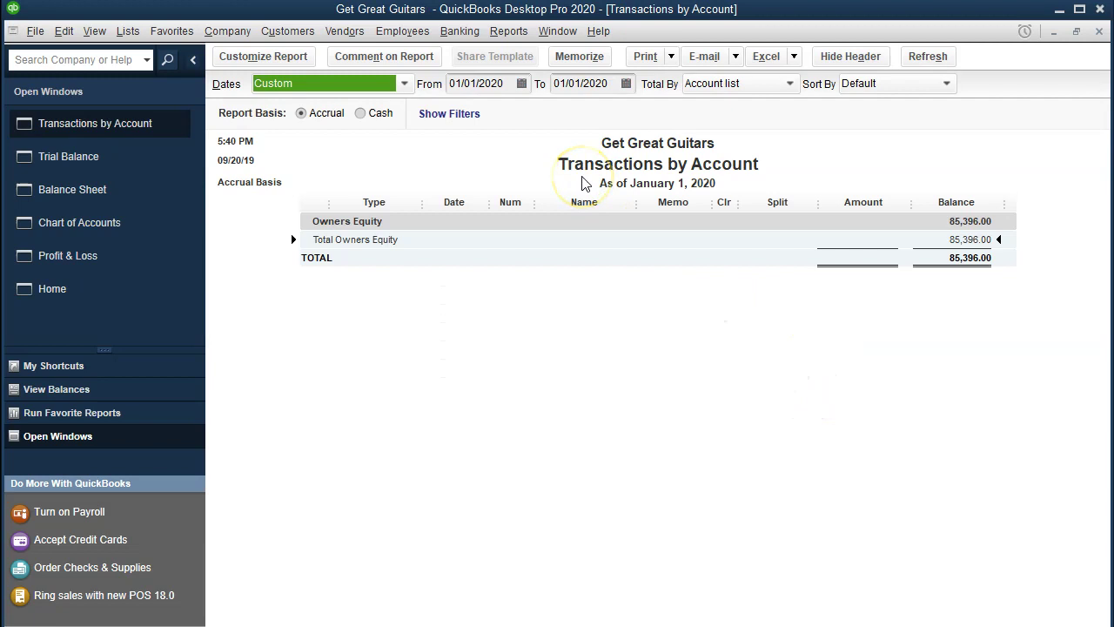
pyautogui.press('Tab')
pyautogui.write('01/01')
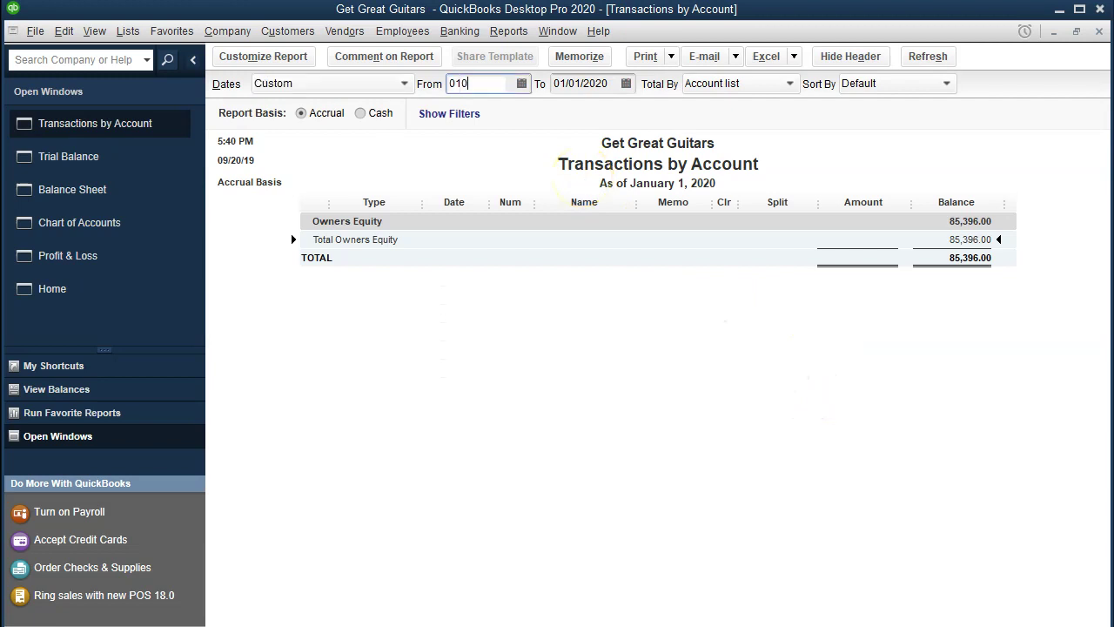
pyautogui.press('Tab')
pyautogui.press('Tab')
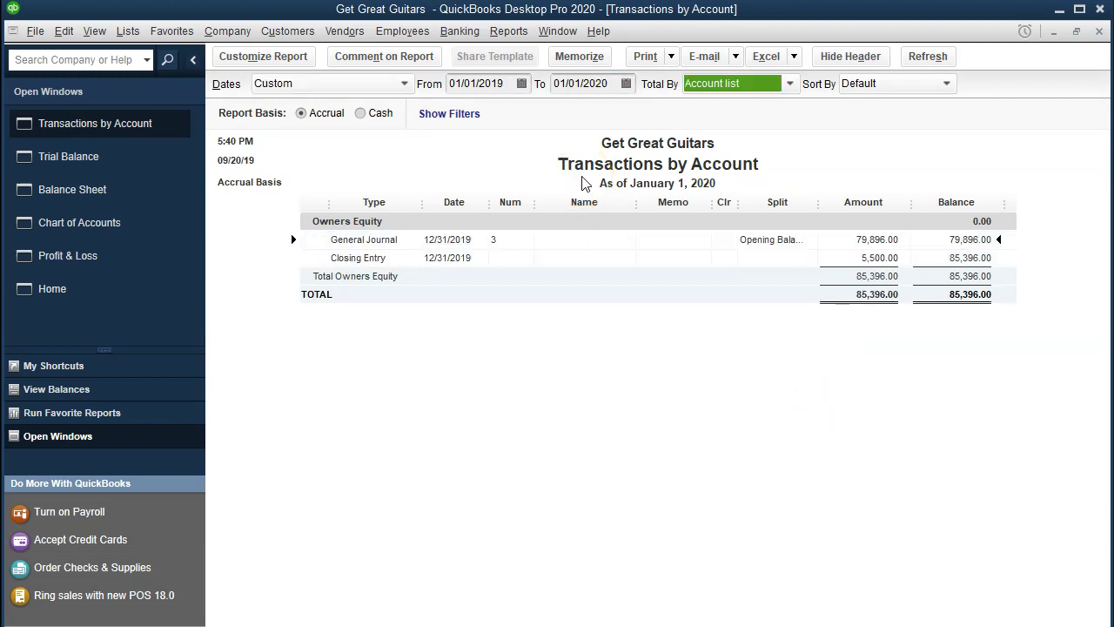
pyautogui.click(882, 234)
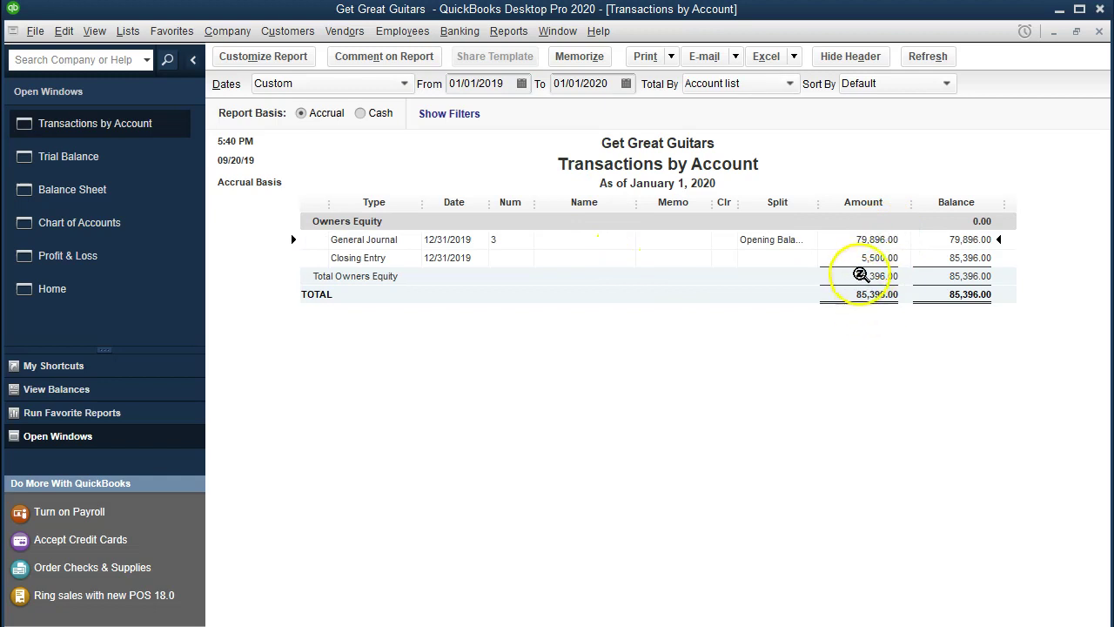
# Step: Examine the journal entry behind the 79,896.00 Owners Equity transaction, and return to the Trial Balance without memorizing the detail report
pyautogui.doubleClick(864, 240)
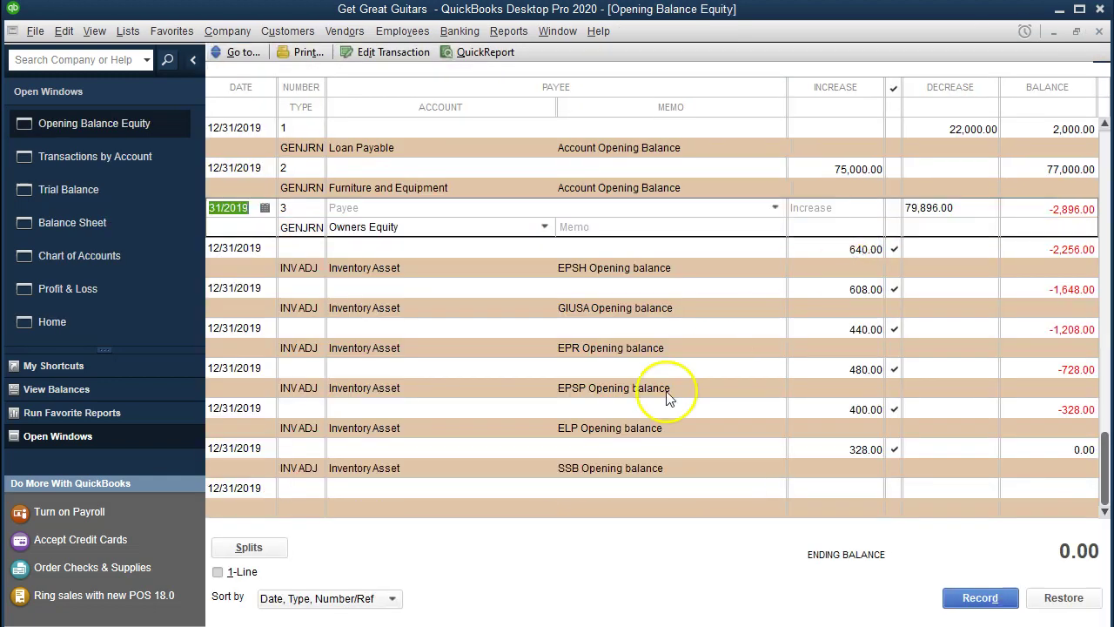
pyautogui.doubleClick(303, 228)
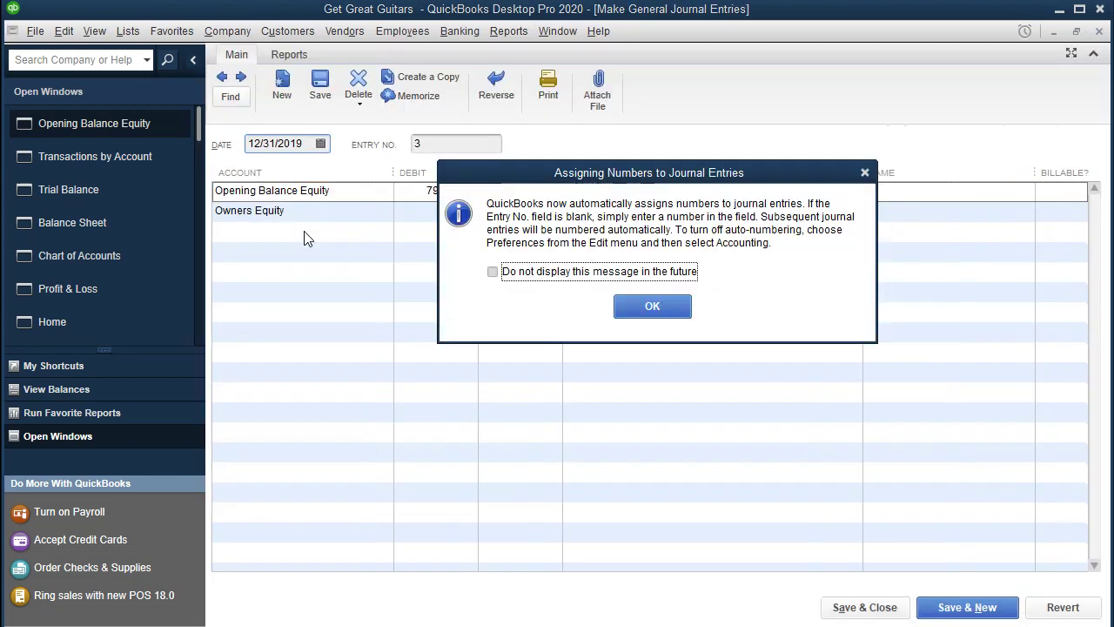
pyautogui.click(865, 173)
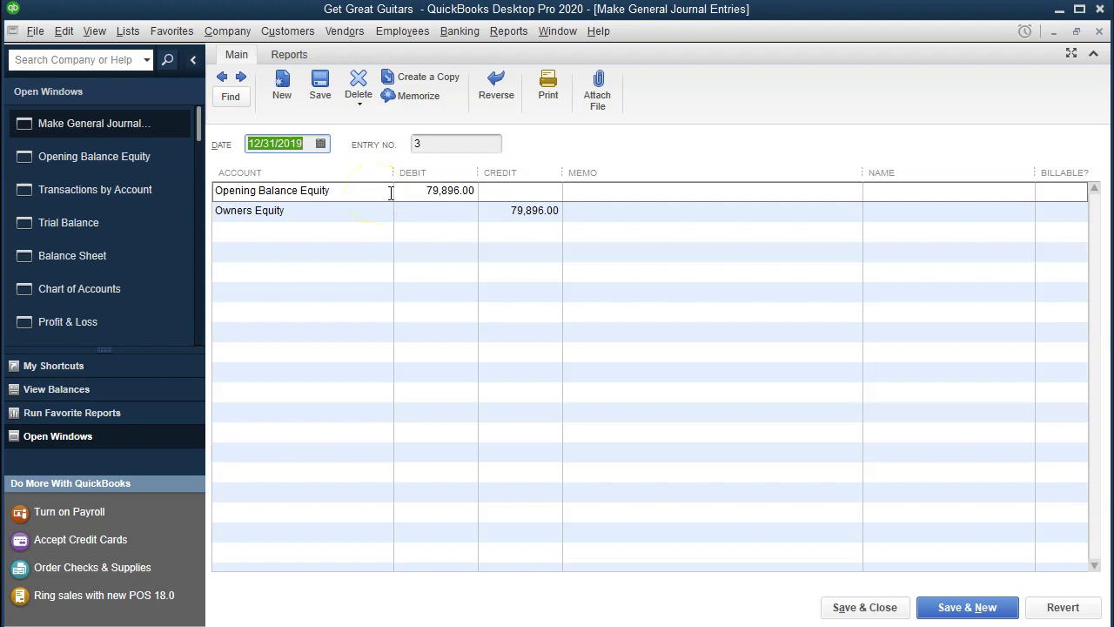
pyautogui.click(493, 220)
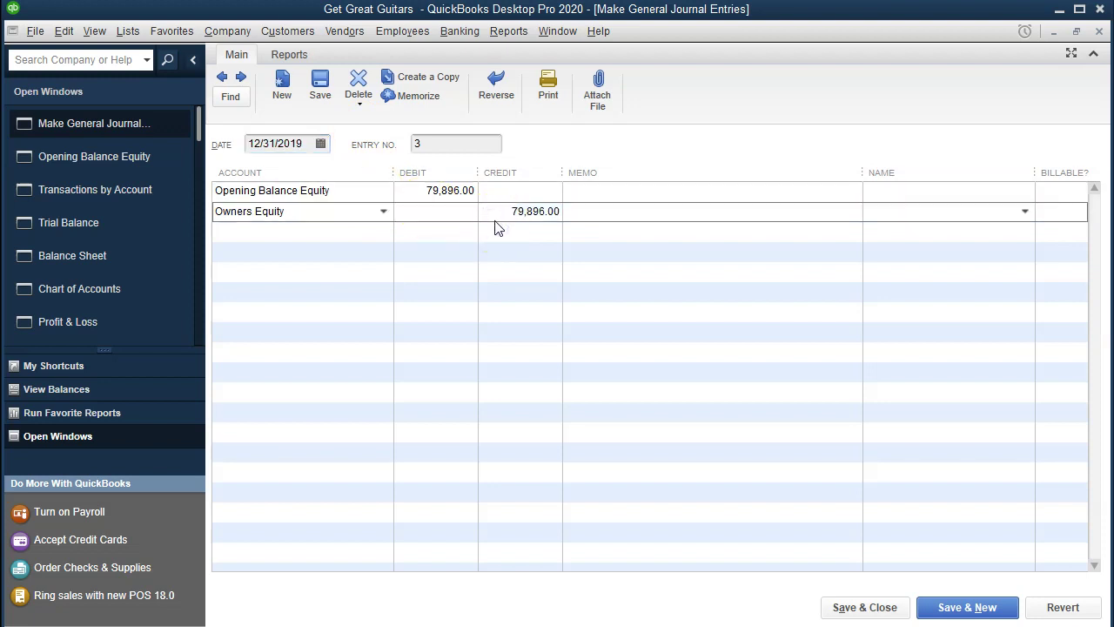
pyautogui.click(1099, 31)
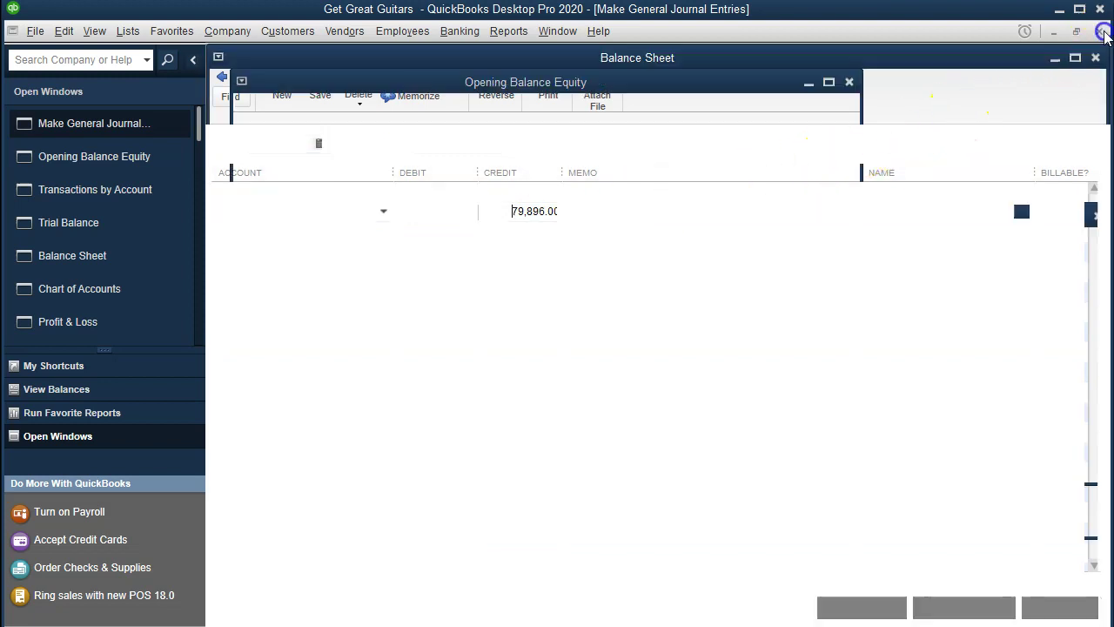
pyautogui.click(1099, 32)
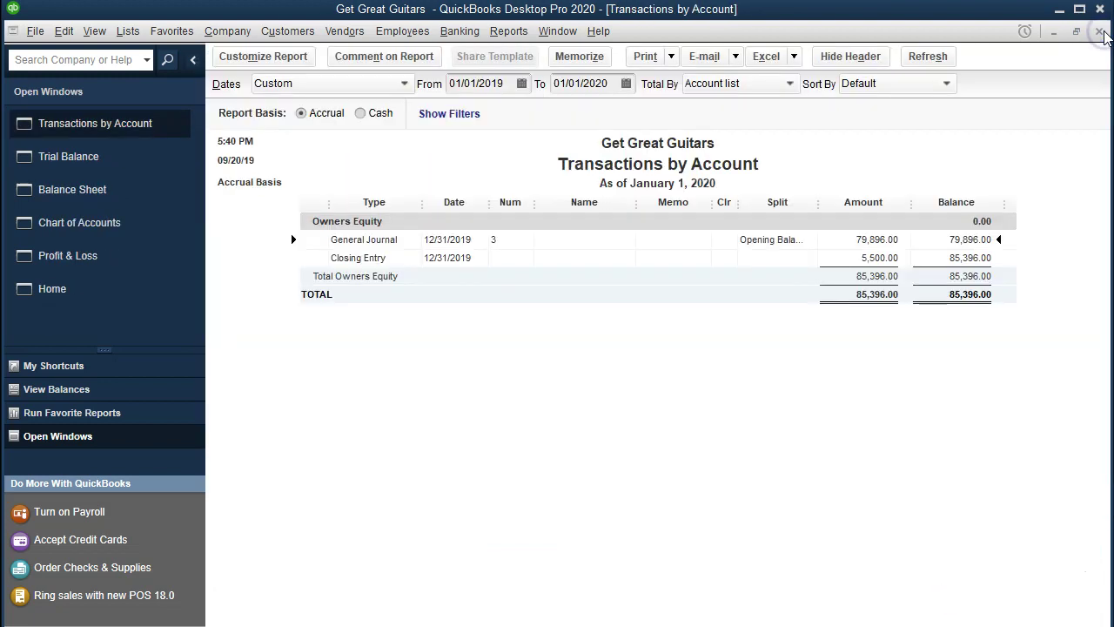
pyautogui.click(1099, 31)
pyautogui.click(658, 298)
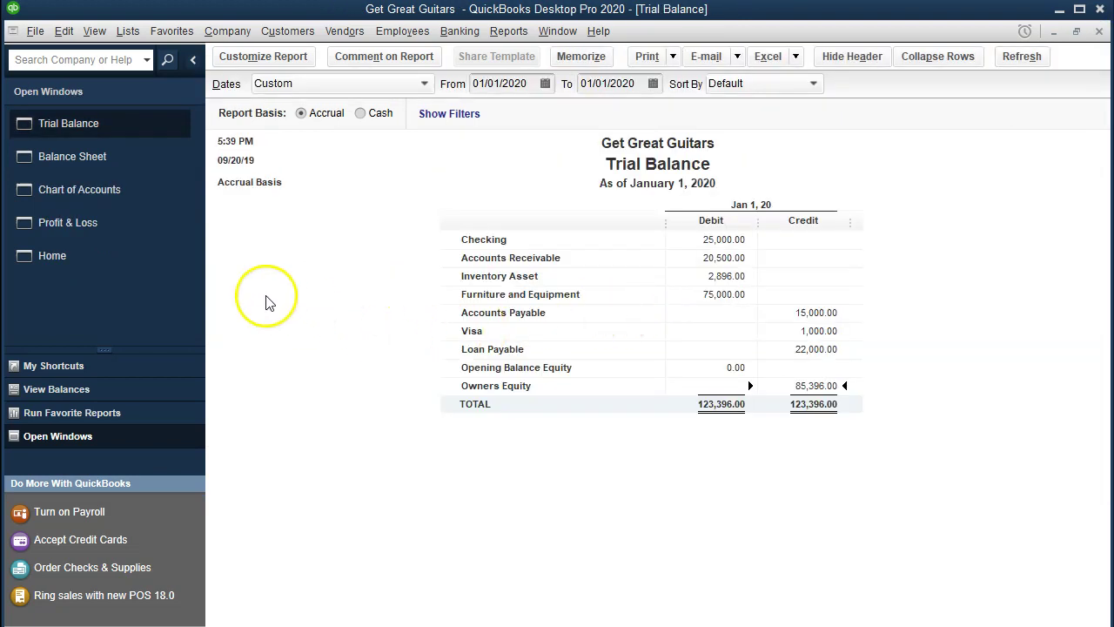
# Step: Review the Balance Sheet as of January 1, 2020 from assets down to total liabilities and equity
pyautogui.click(98, 170)
pyautogui.scroll(4, 905, 325)
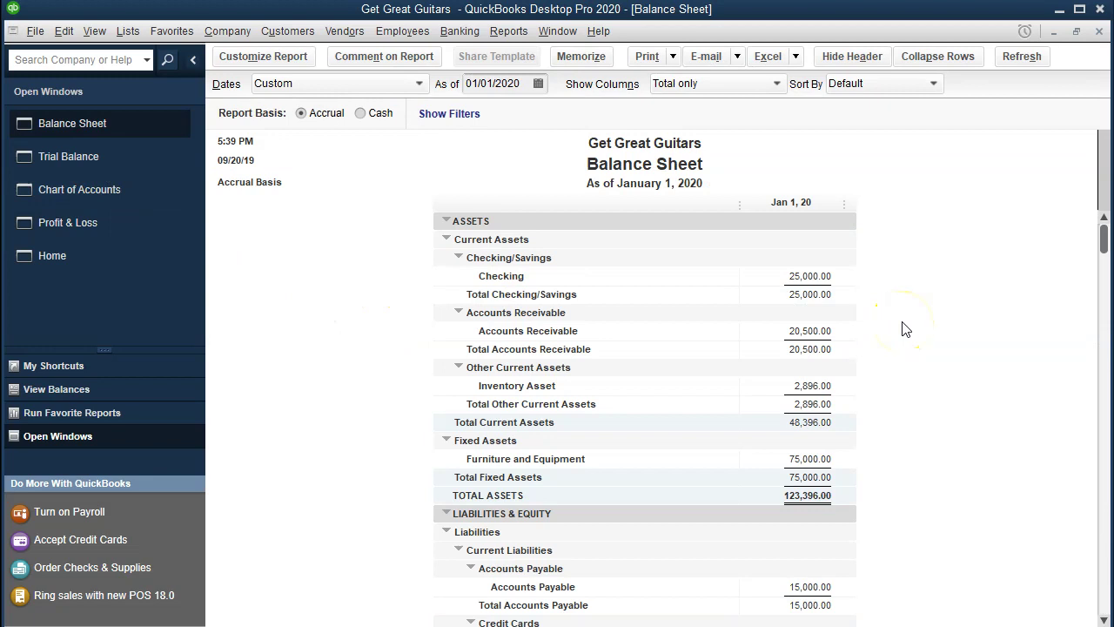
pyautogui.scroll(-4, 905, 329)
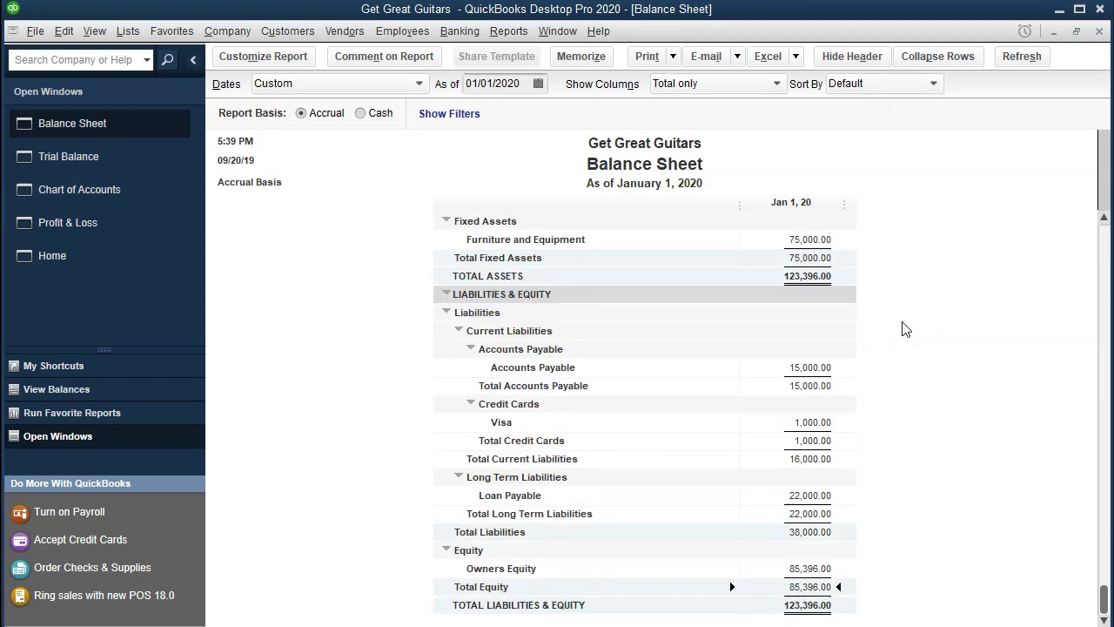
# Step: Return to the Trial Balance and step through its debit column from Checking down to Owners Equity
pyautogui.click(114, 166)
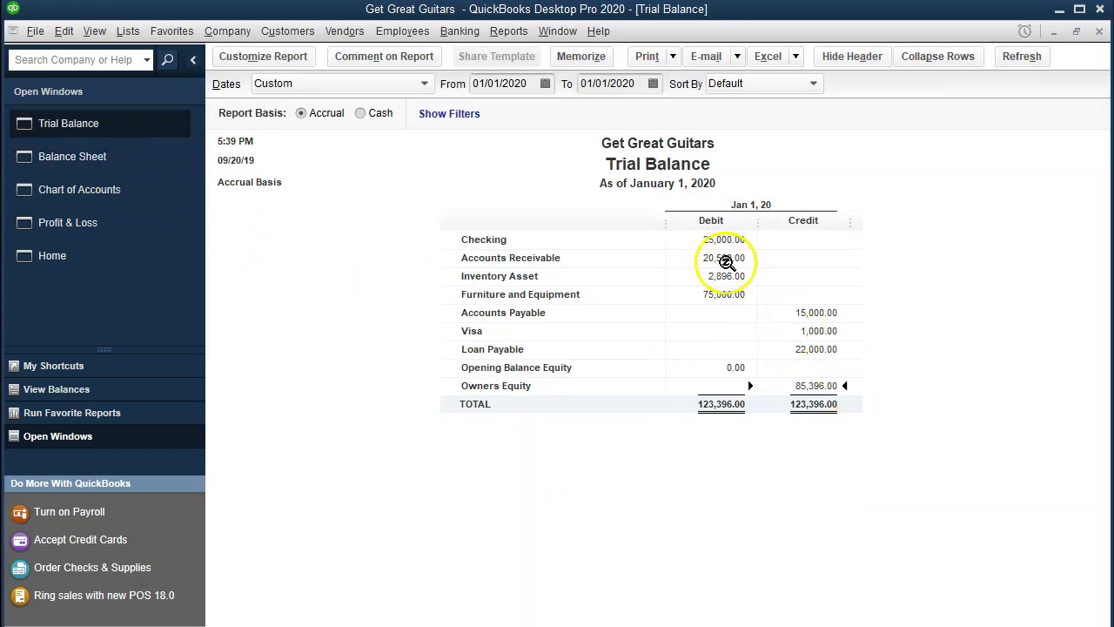
pyautogui.click(722, 244)
pyautogui.press('Down')
pyautogui.press('Down')
pyautogui.press('Down')
pyautogui.press('Down')
pyautogui.press('Down')
pyautogui.press('Down')
pyautogui.press('Down')
pyautogui.press('Down')
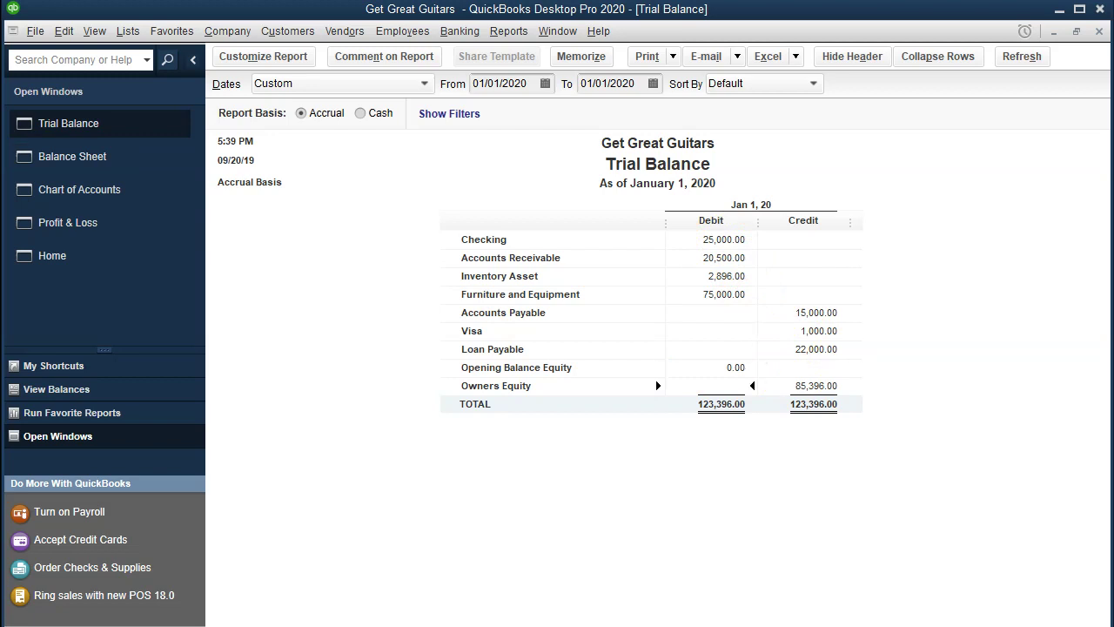